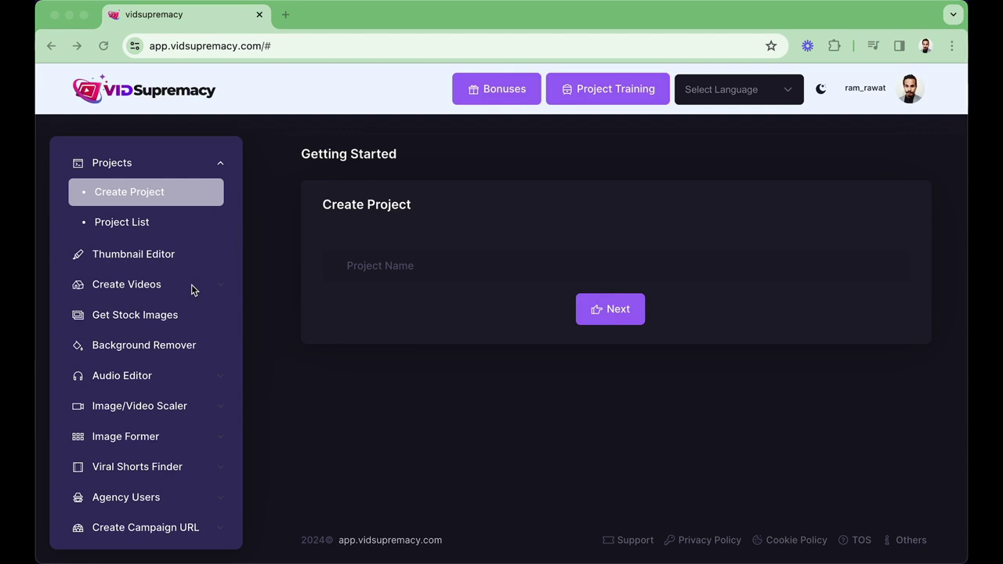
- Expand Create Videos in the sidebar to reveal the Easy, Advance and Hyper modes
left_click(266, 354)
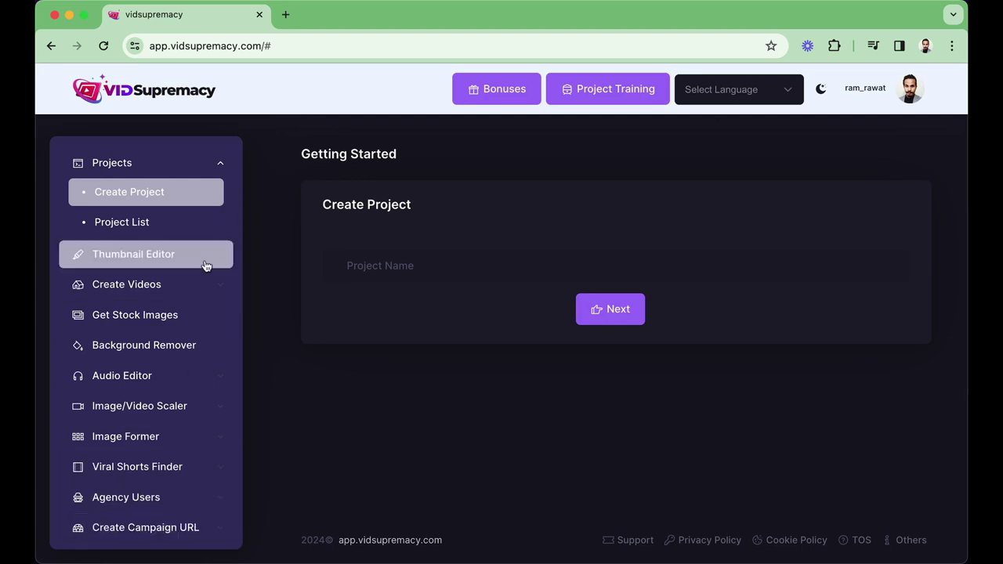
left_click(222, 288)
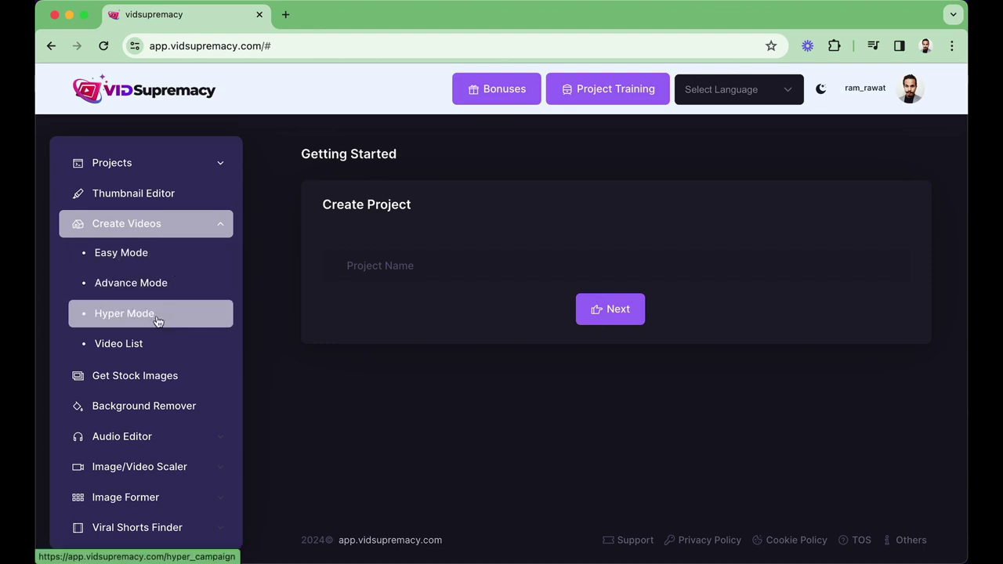
- Start an Easy Mode video named 'Youtube MMO' and continue to the keyword step
left_click(152, 261)
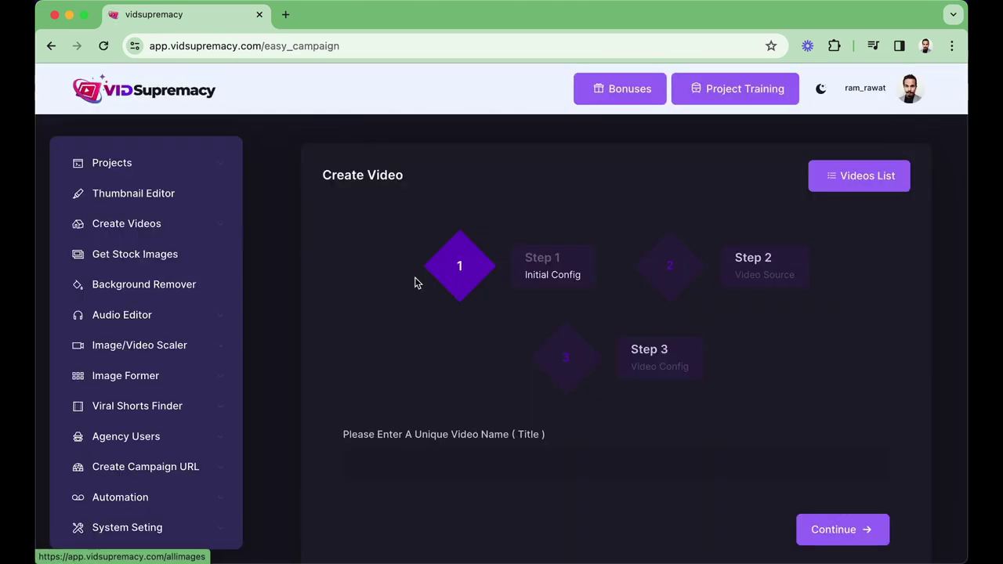
scroll(431, 282, "down", 2)
left_click(404, 384)
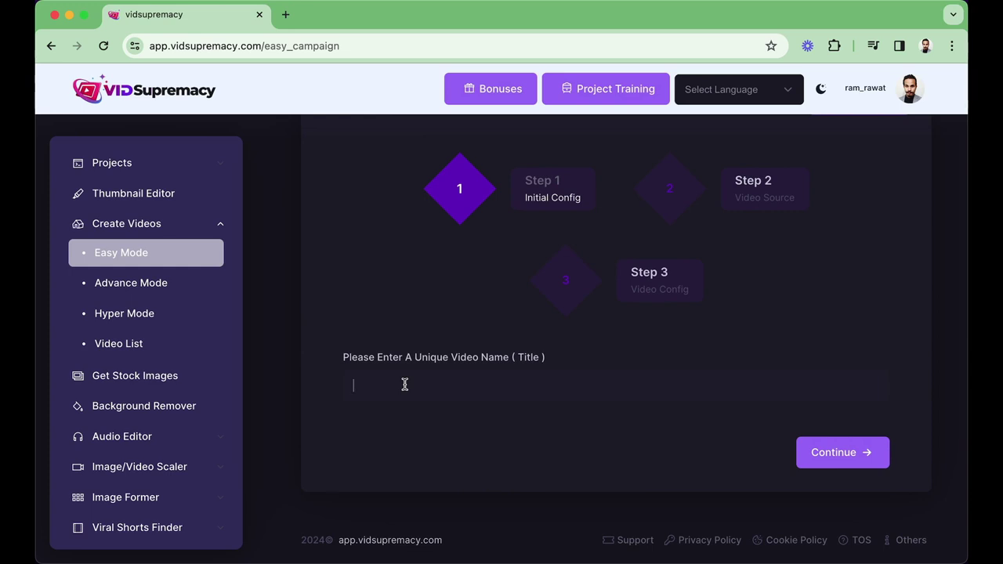
type("Yout")
type("ube MMO ")
type("Vi")
left_click(826, 450)
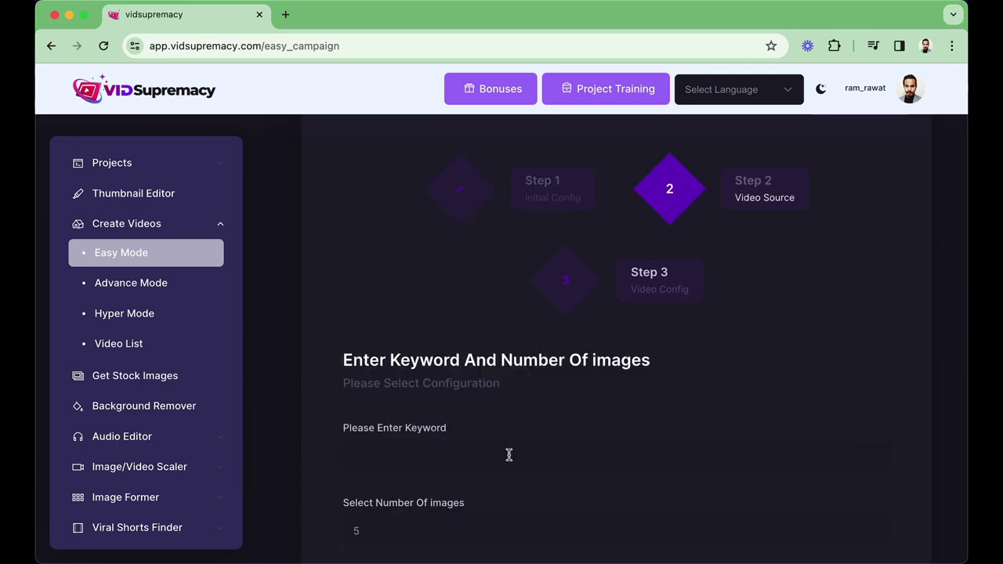
- Enter the keyword 'how to make money with Youtube' and set Number Of Videos to 3
type("how t")
type("o make ")
type("money with ")
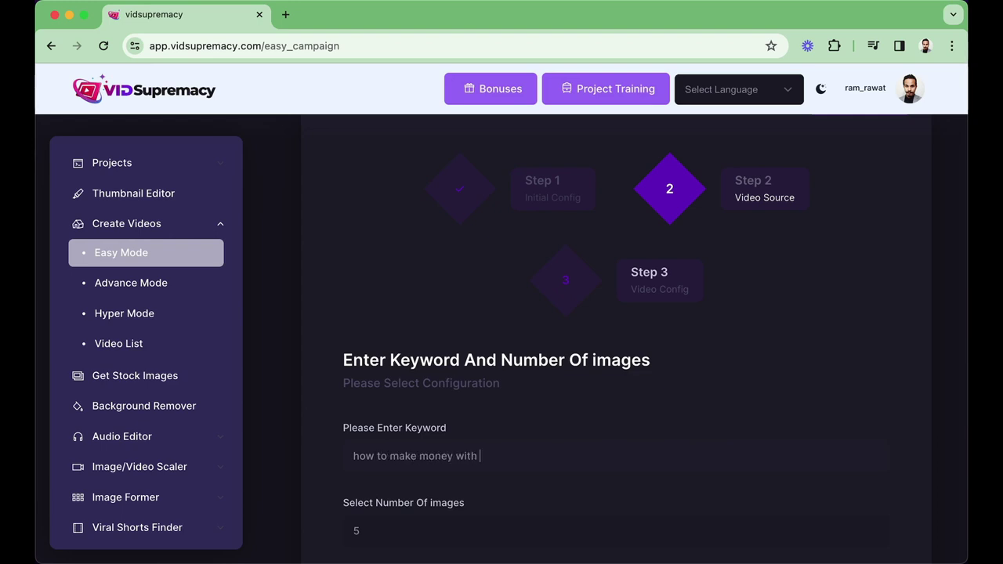
type("Youtune")
type("be")
key("super+a")
scroll(537, 367, "down", 3)
mouse_move(537, 375)
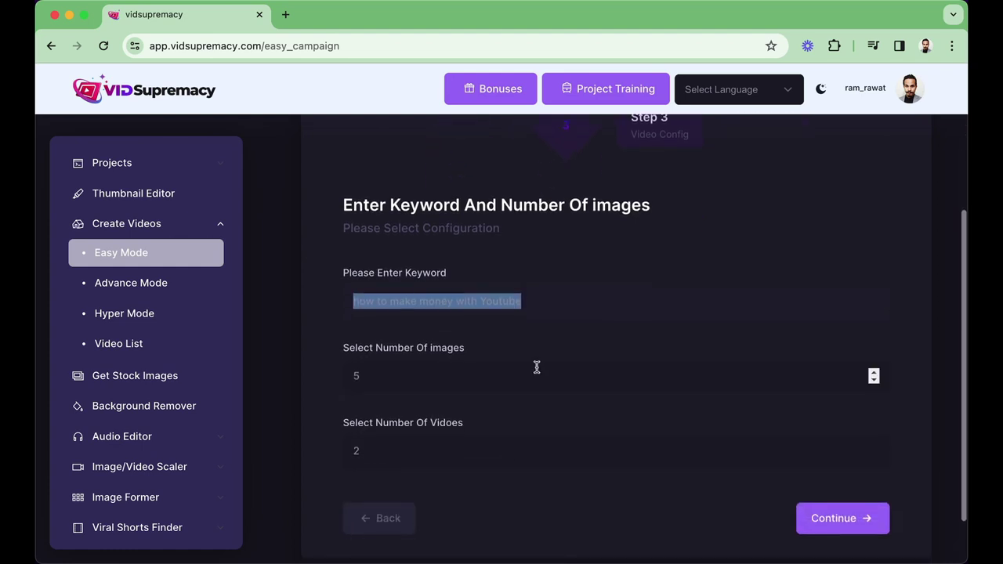
left_click(554, 345)
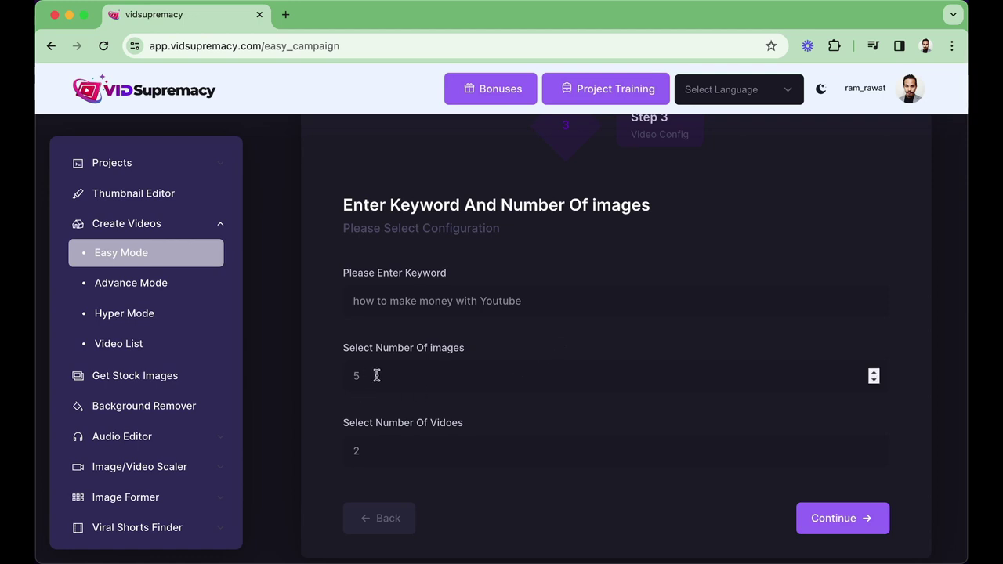
double_click(385, 451)
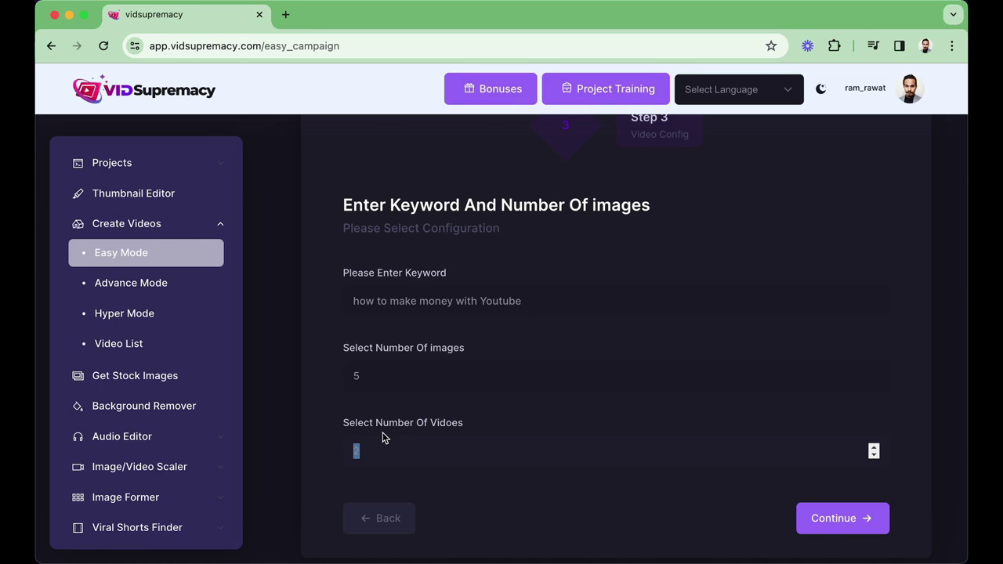
type("3")
- Advance to content selection and review the three selected YouTube money-making paragraphs
left_click(839, 518)
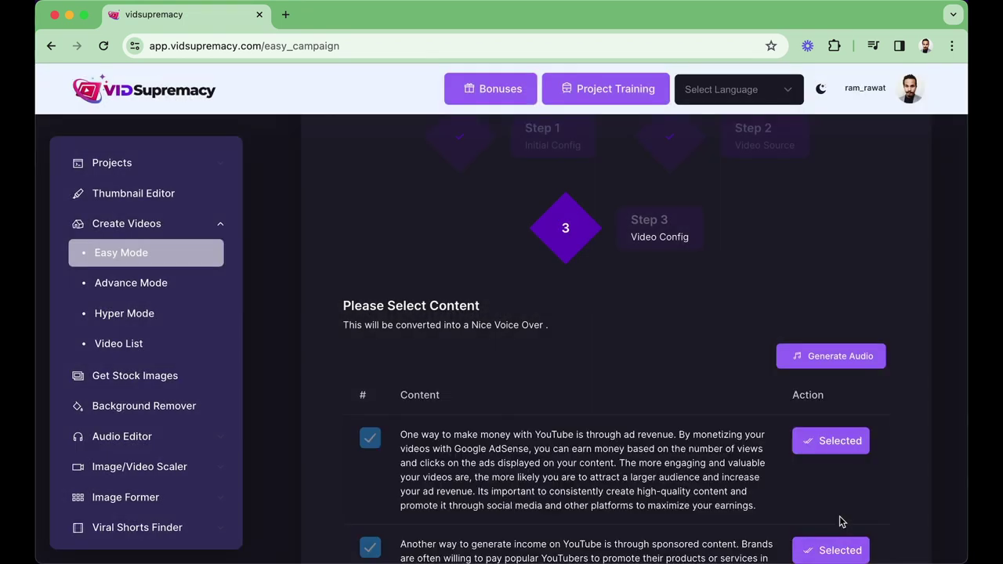
scroll(756, 407, "down", 3)
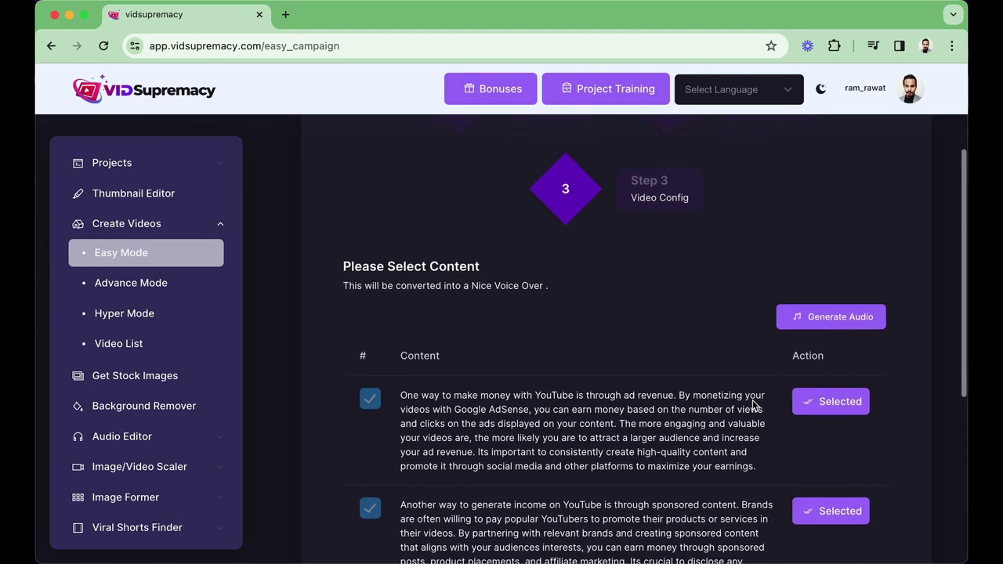
scroll(752, 401, "down", 3)
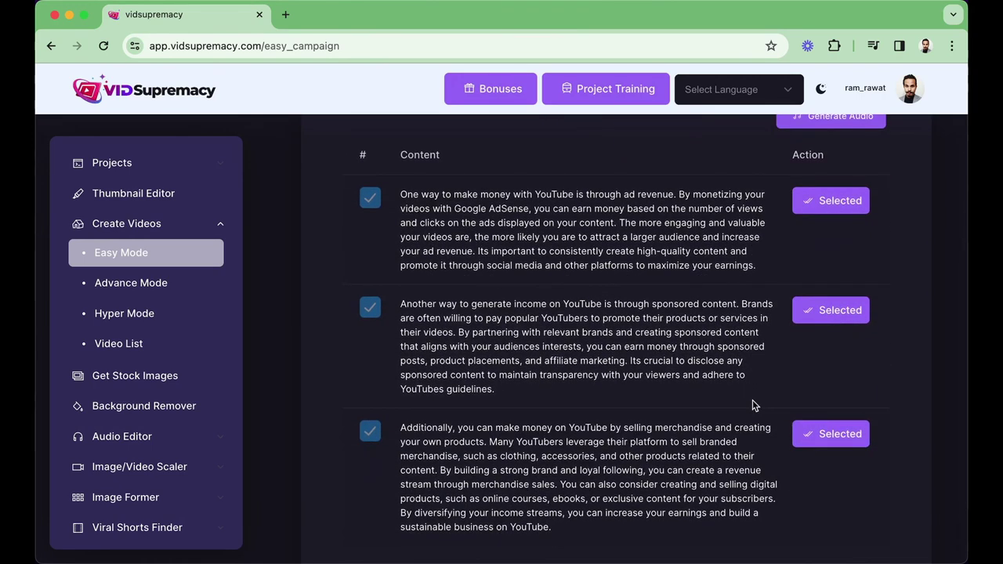
scroll(752, 405, "down", 1)
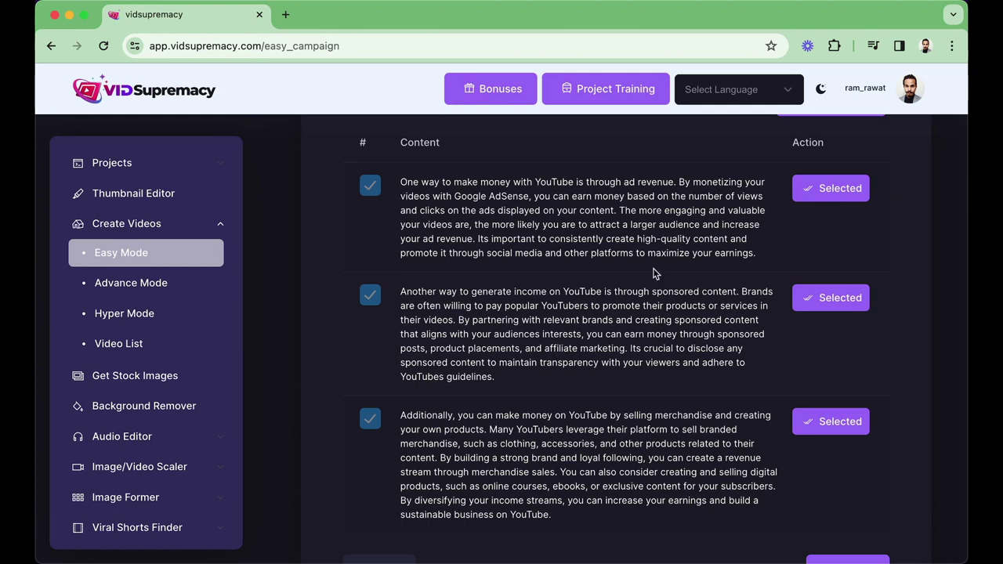
scroll(641, 334, "down", 1)
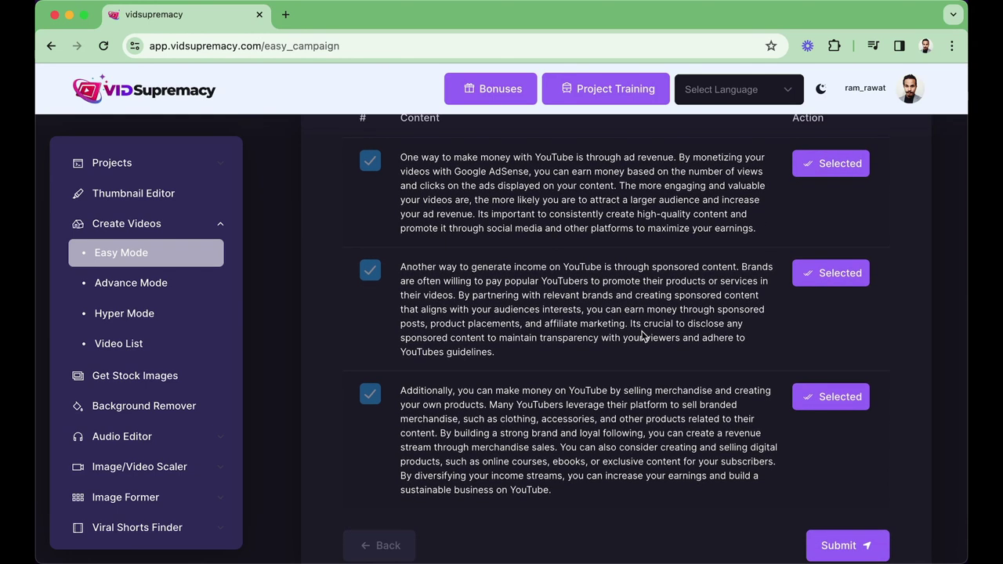
scroll(641, 335, "up", 3)
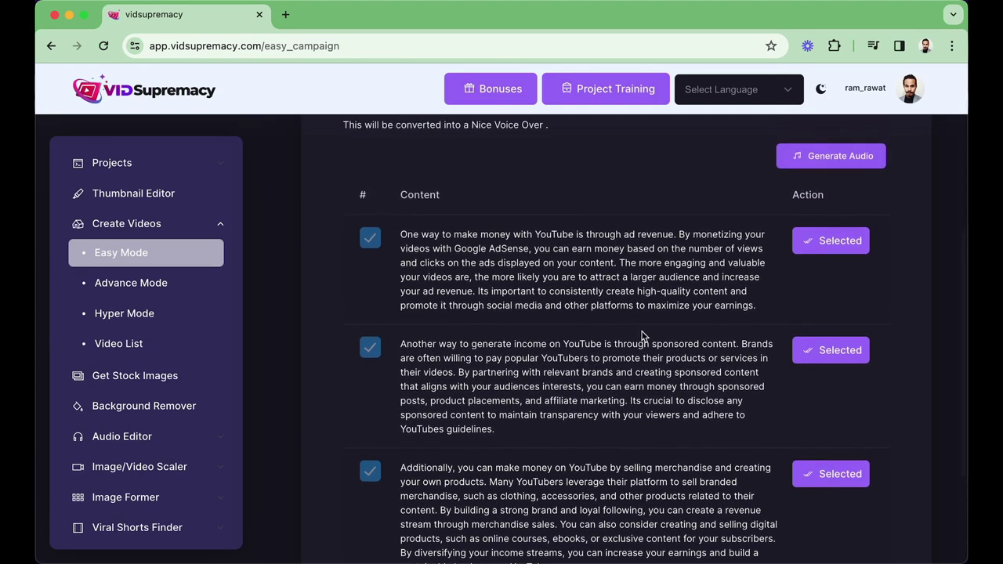
scroll(641, 334, "up", 3)
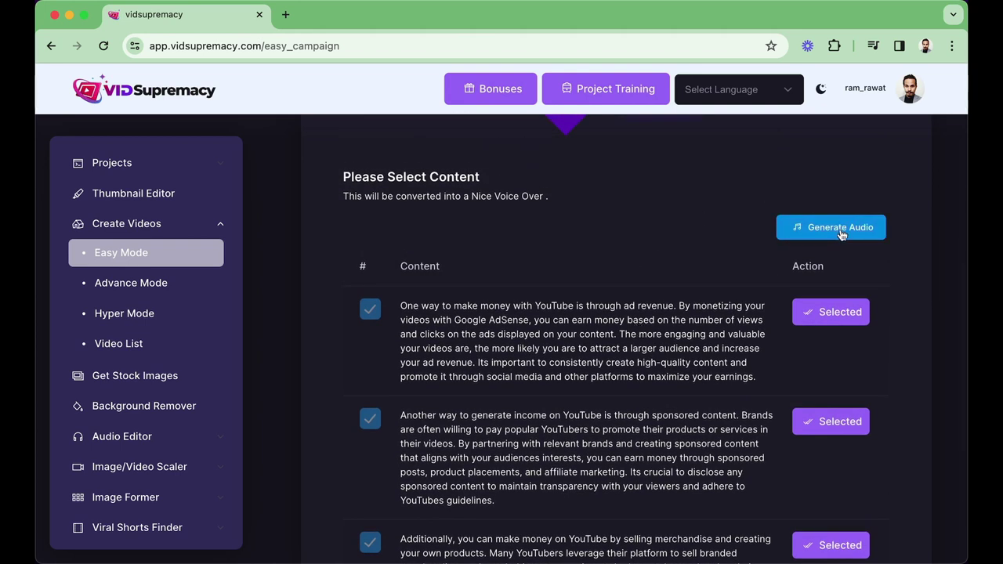
scroll(737, 270, "down", 1)
scroll(636, 303, "up", 2)
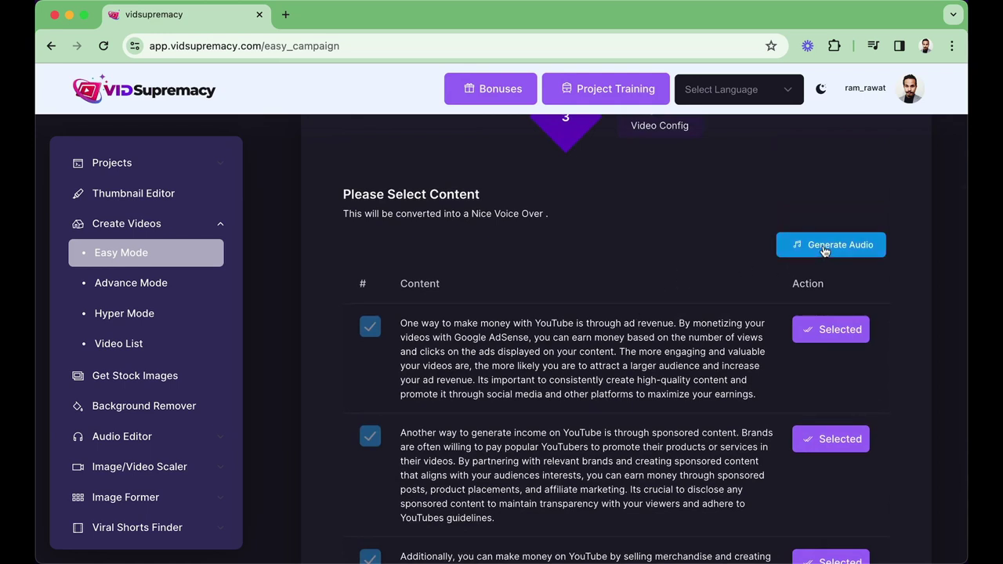
- Generate a Female Polly voiceover for the three selected script paragraphs
left_click(824, 247)
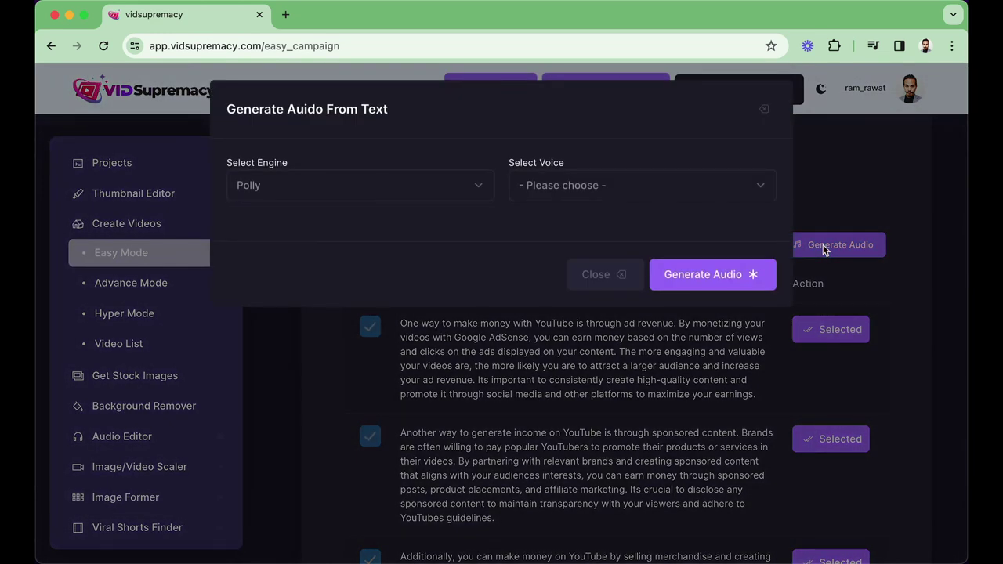
left_click(577, 187)
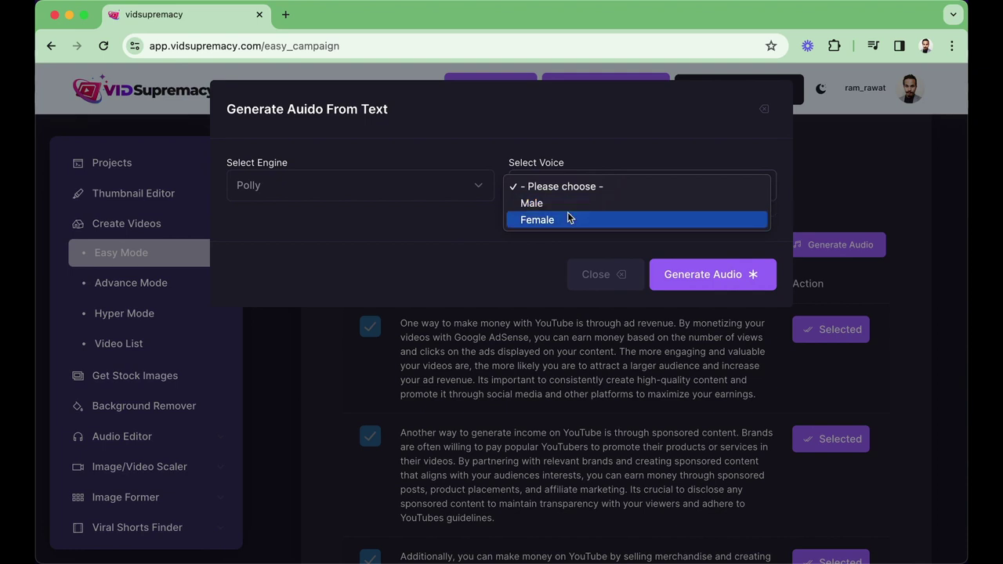
left_click(567, 219)
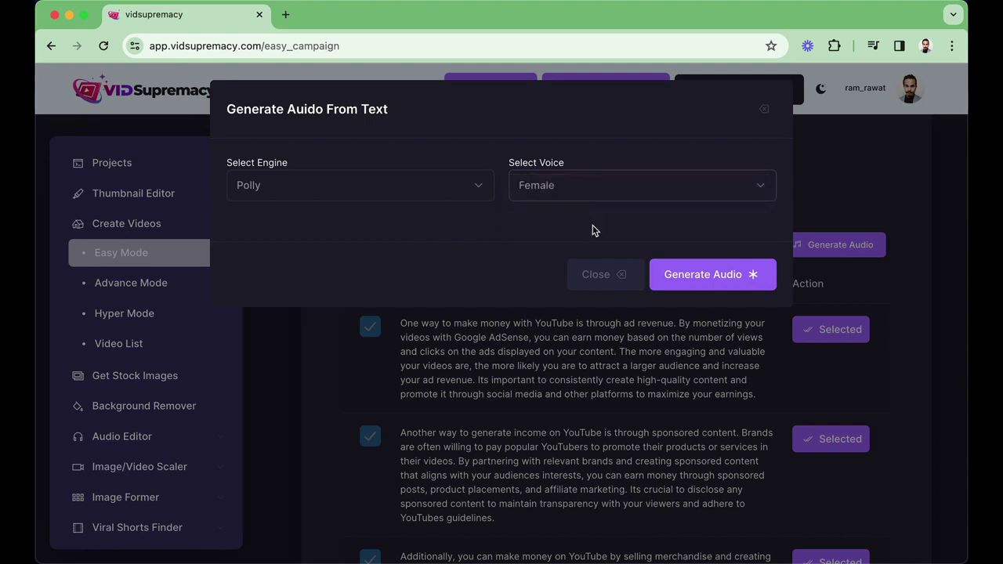
left_click(703, 273)
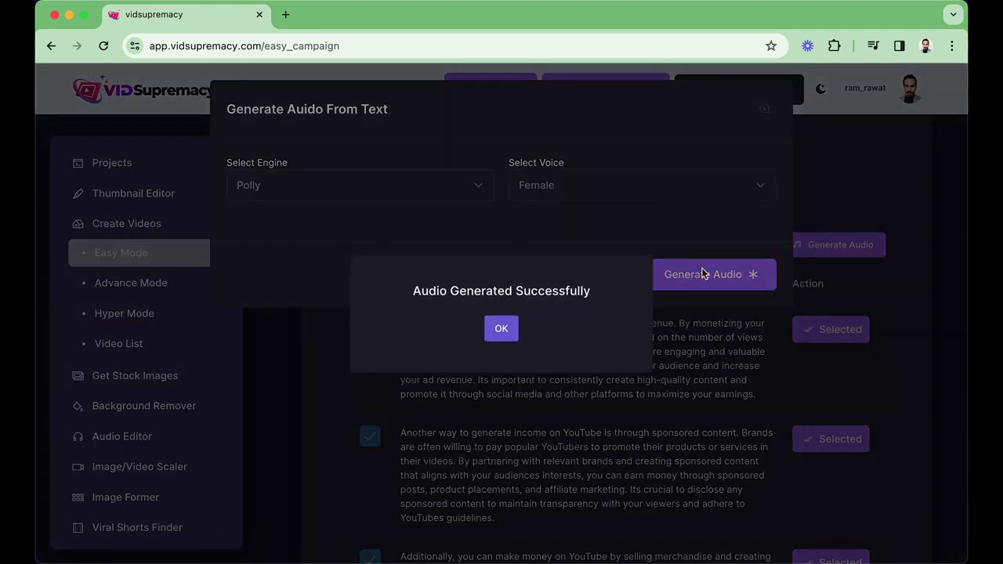
left_click(503, 330)
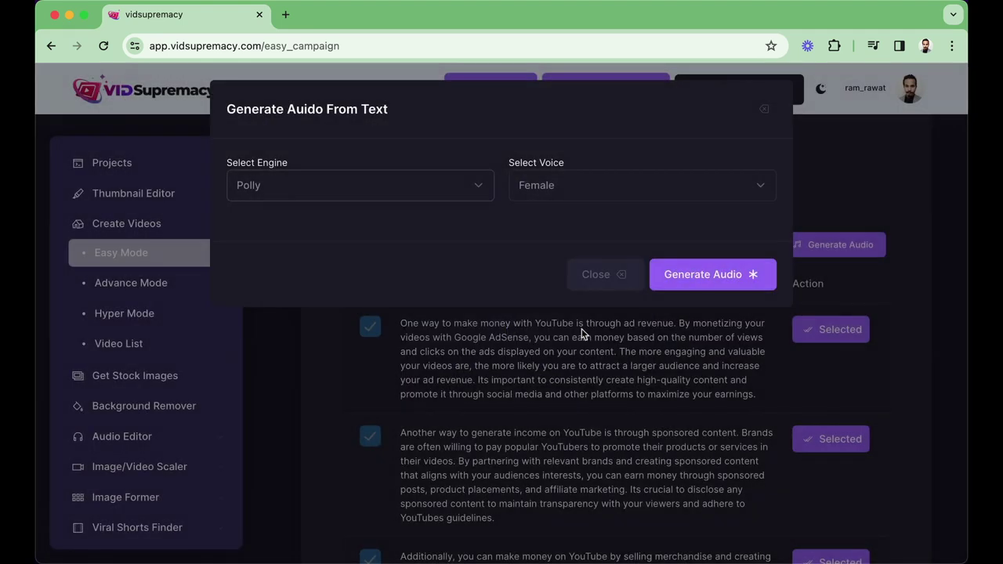
left_click(603, 275)
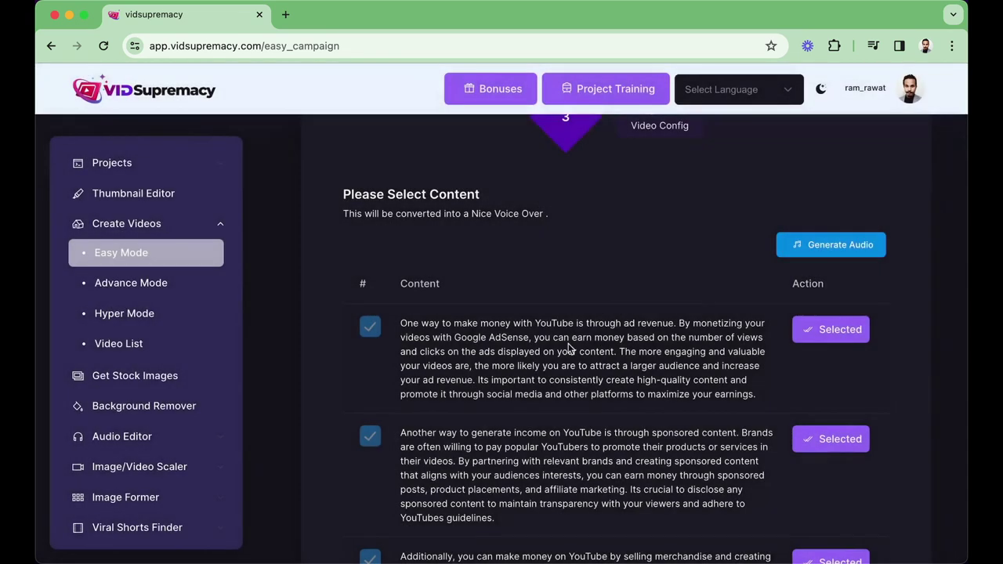
scroll(601, 410, "down", 5)
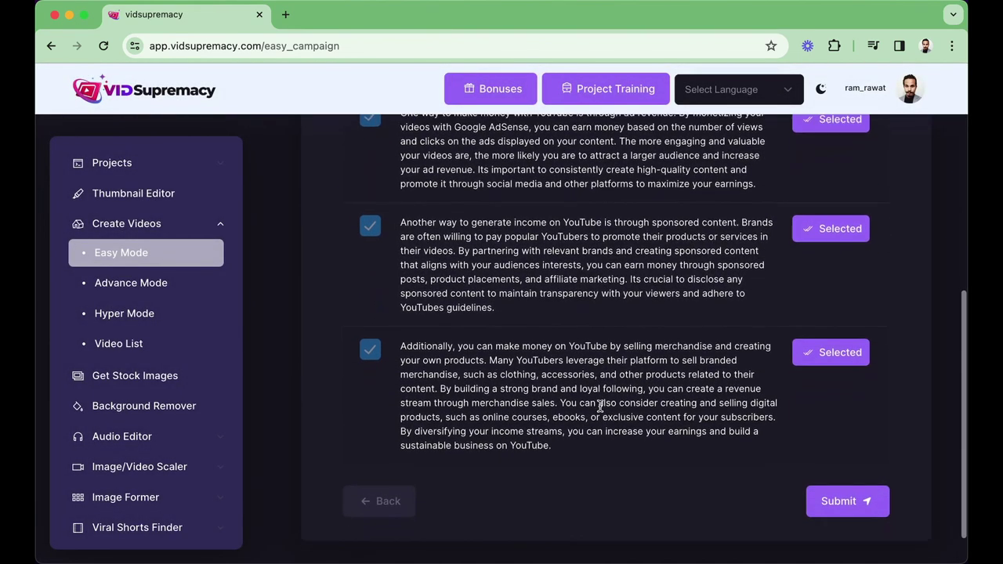
- Submit the campaign and check the new videos' image-generation status in the video list
left_click(852, 499)
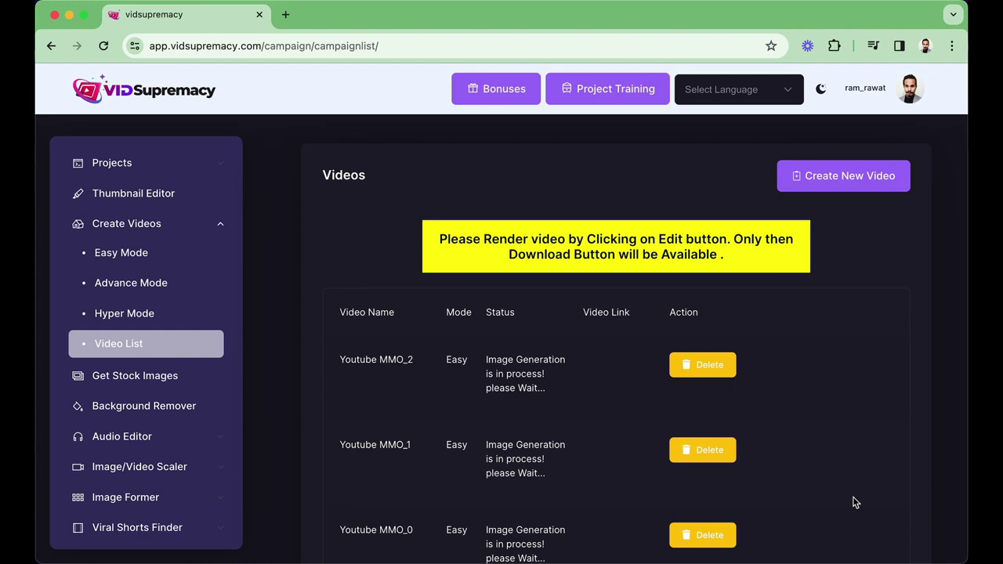
scroll(855, 502, "down", 2)
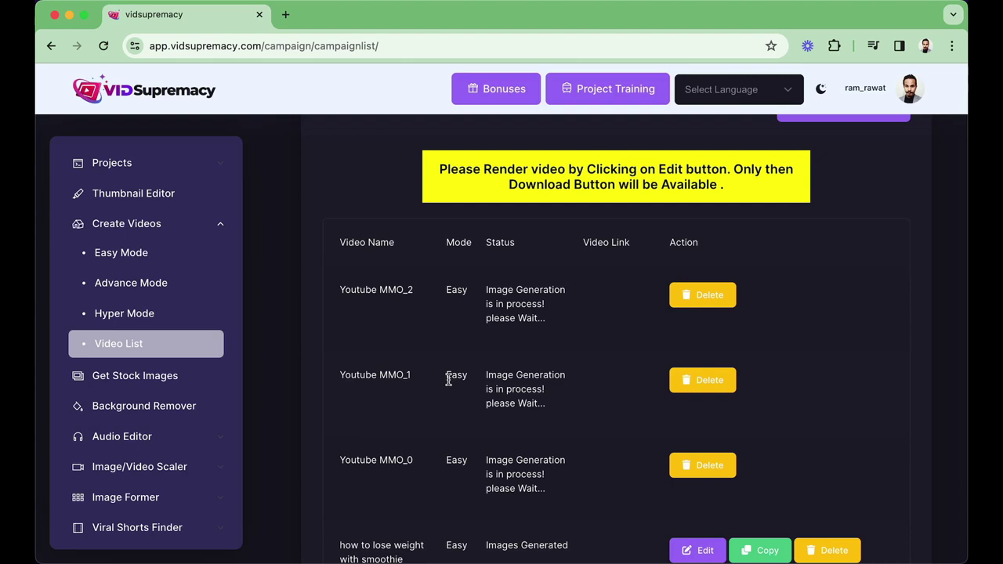
scroll(448, 379, "down", 2)
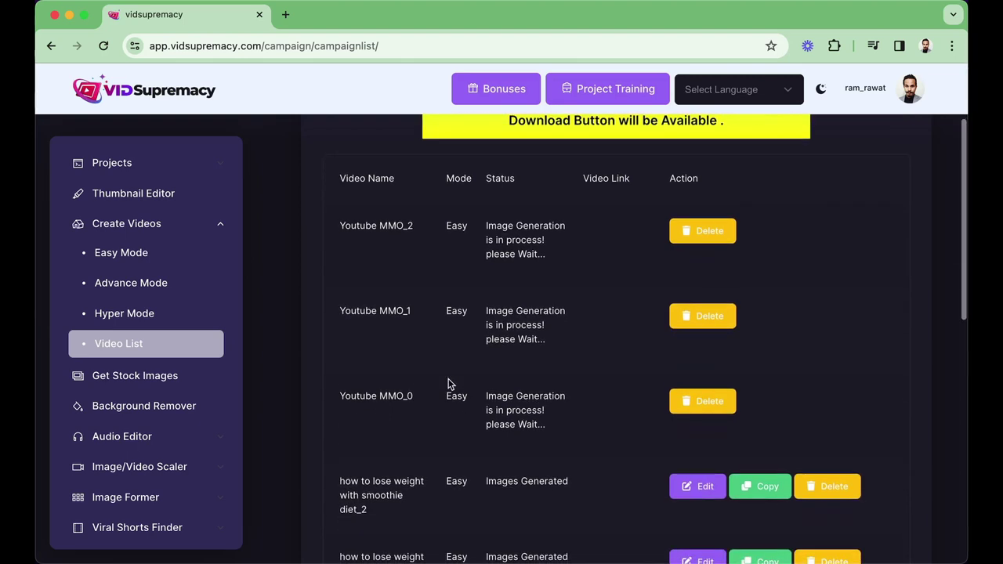
scroll(448, 384, "down", 3)
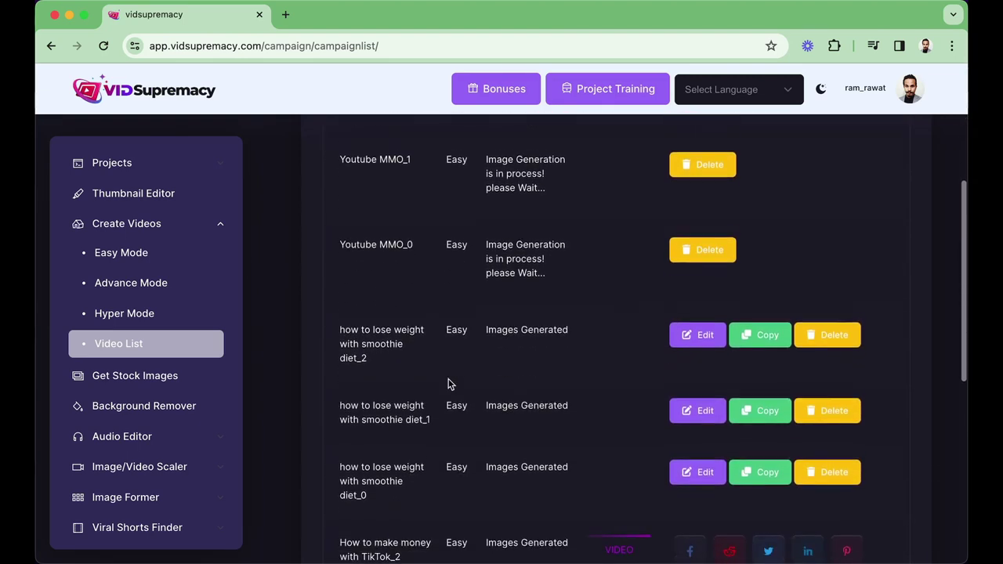
scroll(448, 384, "down", 2)
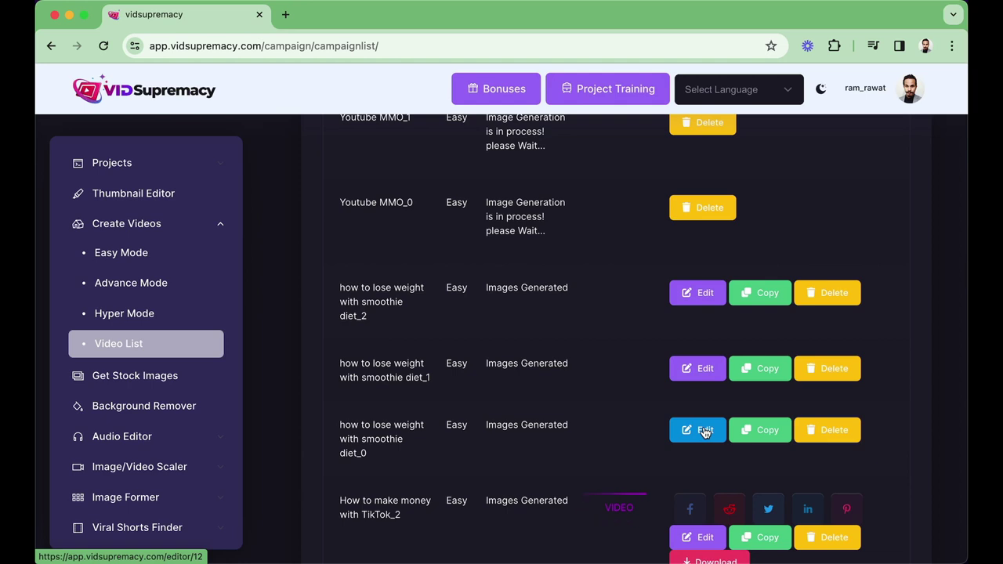
scroll(704, 428, "up", 2)
scroll(704, 426, "down", 1)
scroll(703, 426, "down", 2)
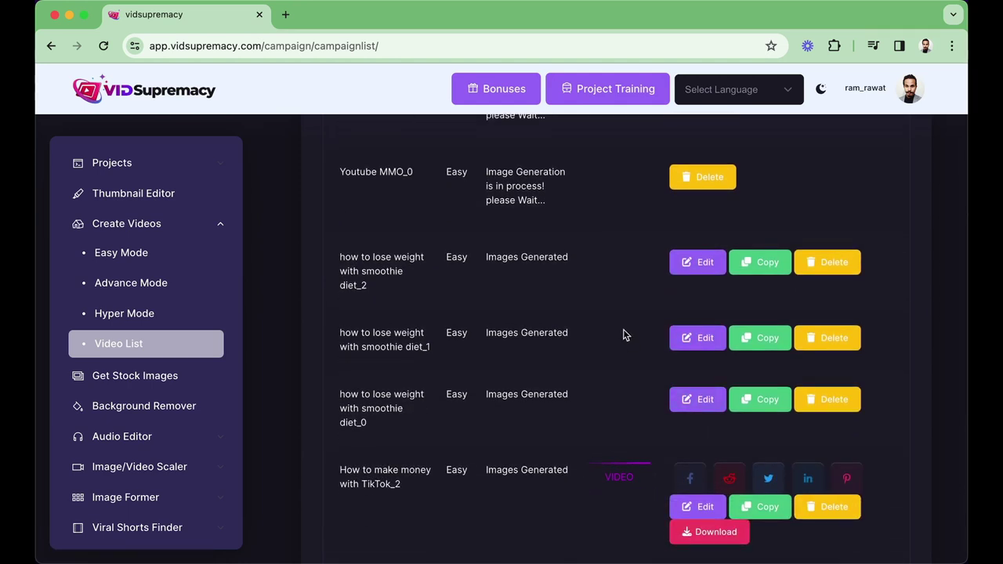
- Open smoothie diet_0 in the editor and browse its five AI-generated smoothie template images
left_click(704, 401)
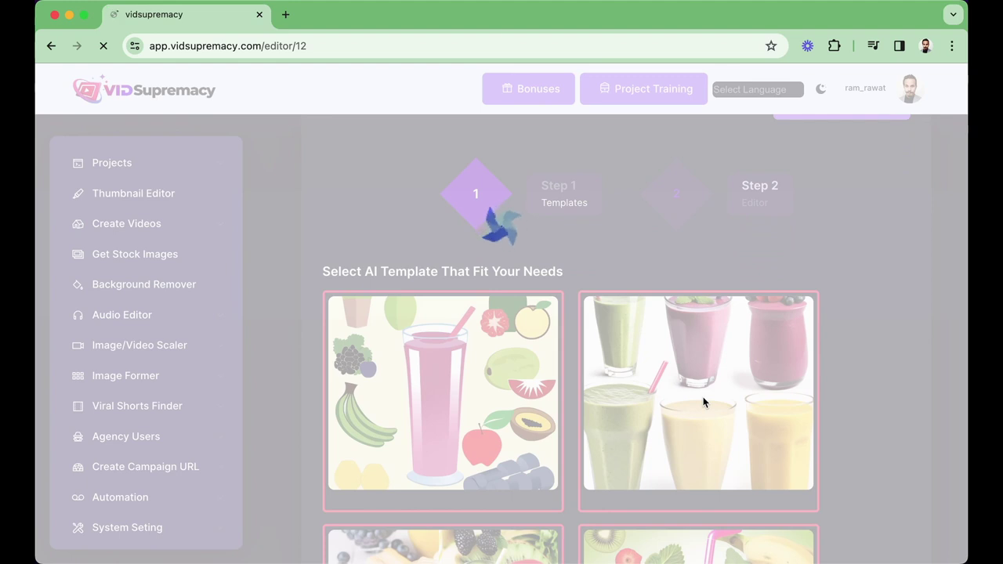
scroll(703, 402, "down", 1)
scroll(702, 402, "down", 3)
scroll(702, 402, "down", 2)
scroll(703, 402, "down", 3)
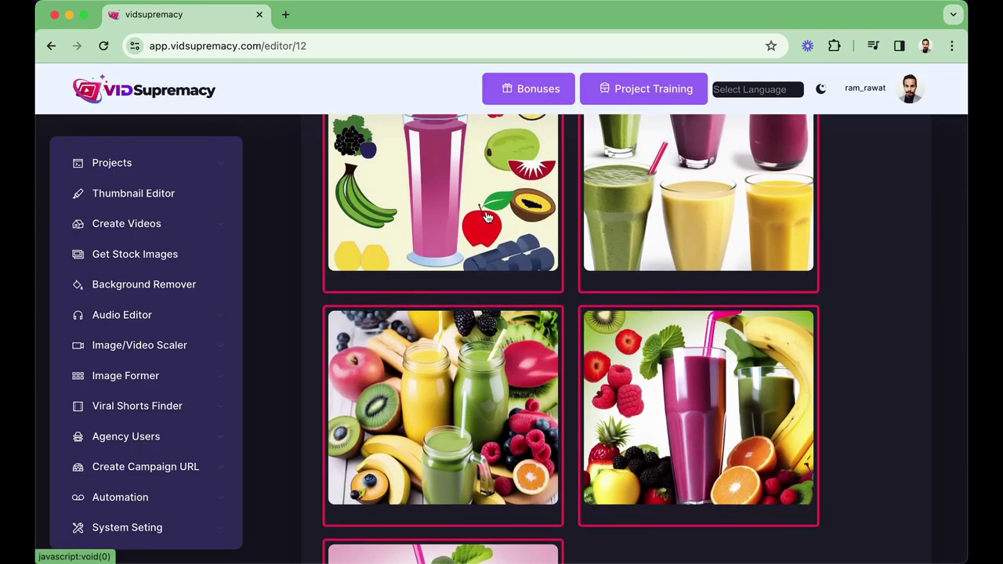
scroll(475, 399, "down", 1)
scroll(475, 399, "down", 5)
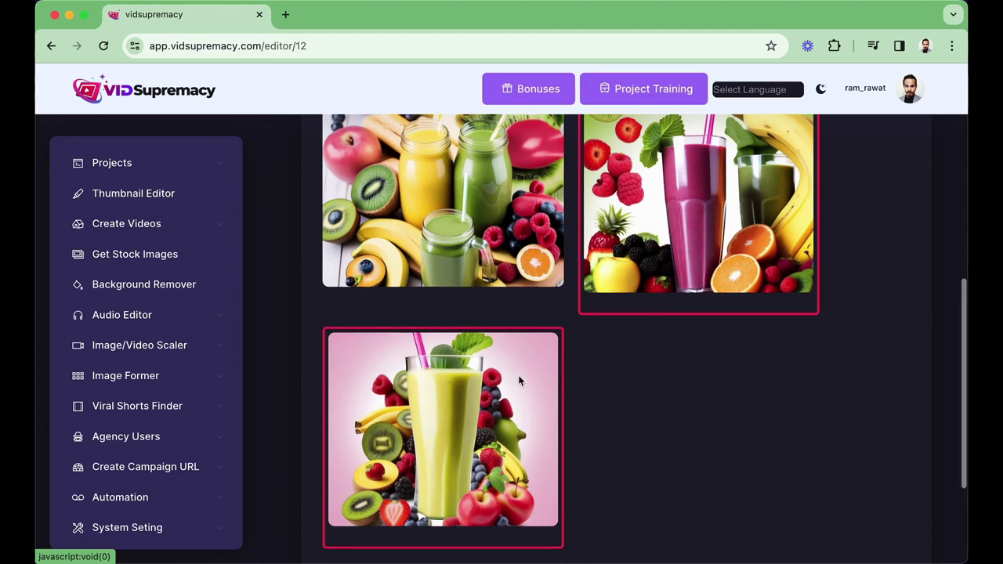
scroll(513, 392, "up", 6)
scroll(510, 478, "down", 4)
scroll(511, 485, "up", 7)
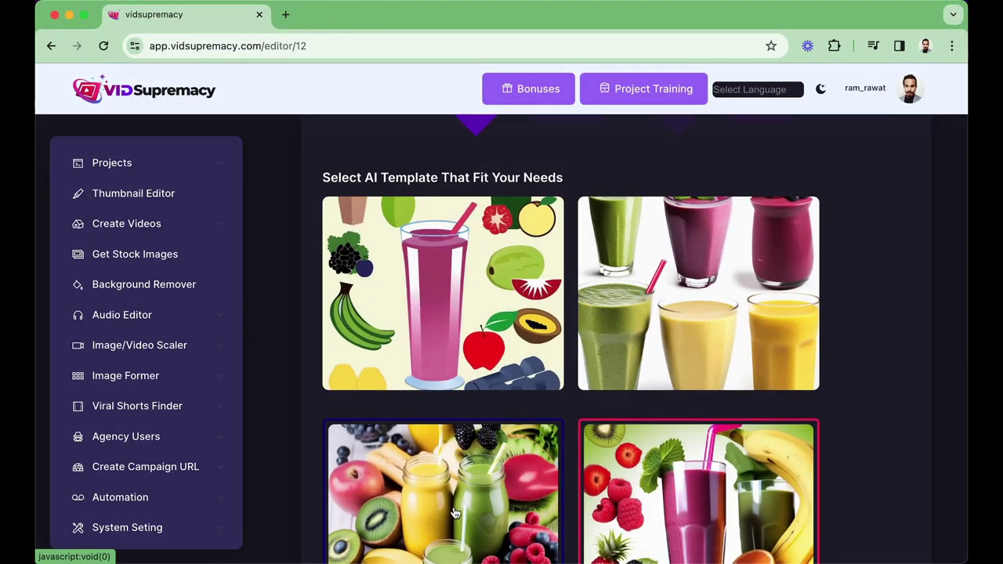
scroll(810, 346, "down", 1)
scroll(810, 346, "down", 4)
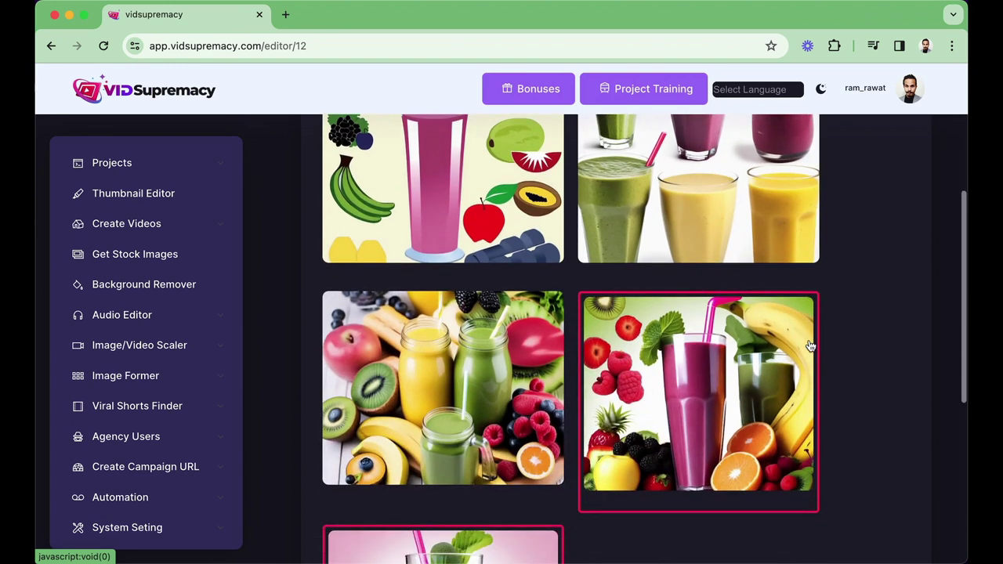
scroll(810, 346, "down", 2)
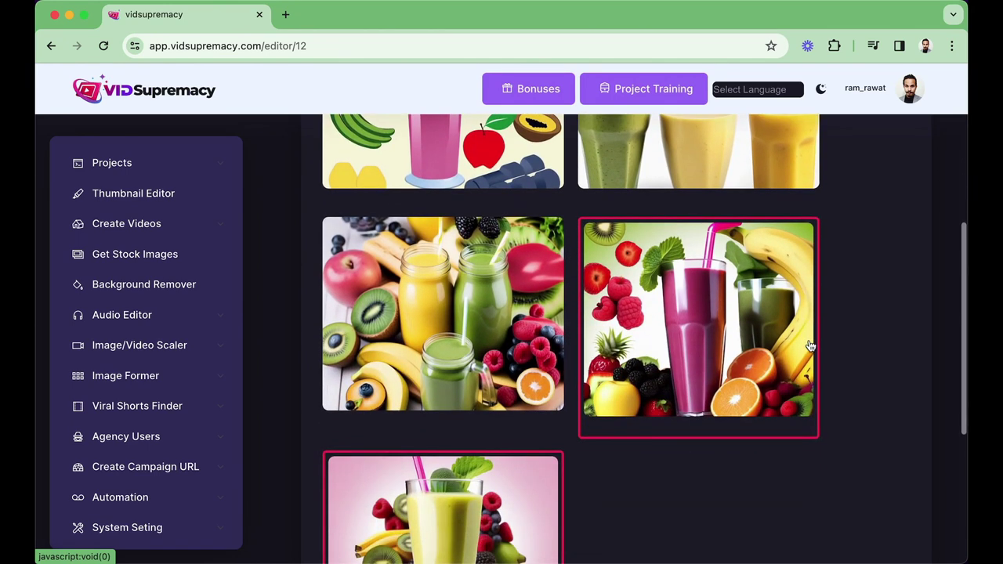
scroll(810, 346, "down", 1)
scroll(810, 346, "down", 5)
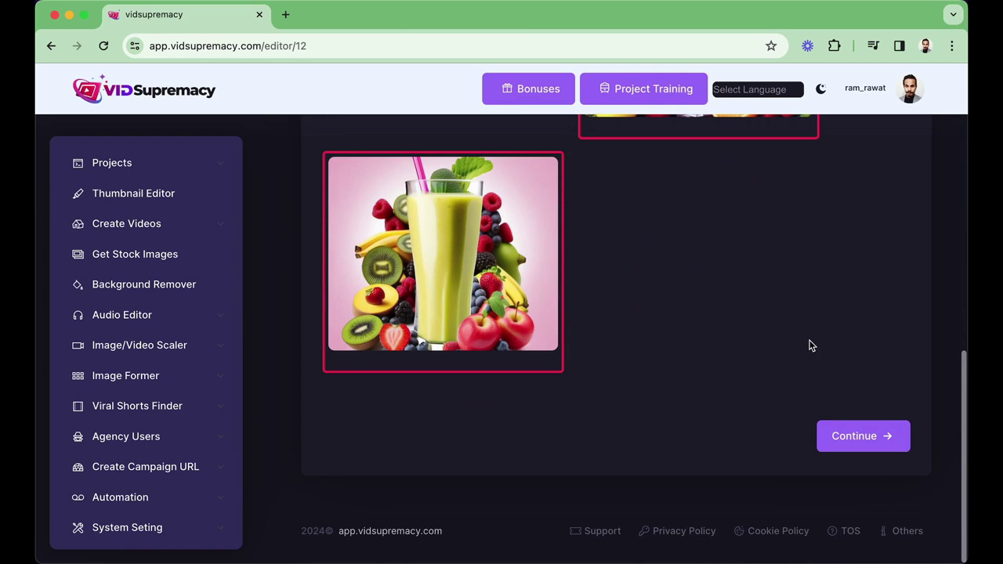
- Move to slide editing and review the two 5-second slides, 9:16 ratio and options
left_click(860, 443)
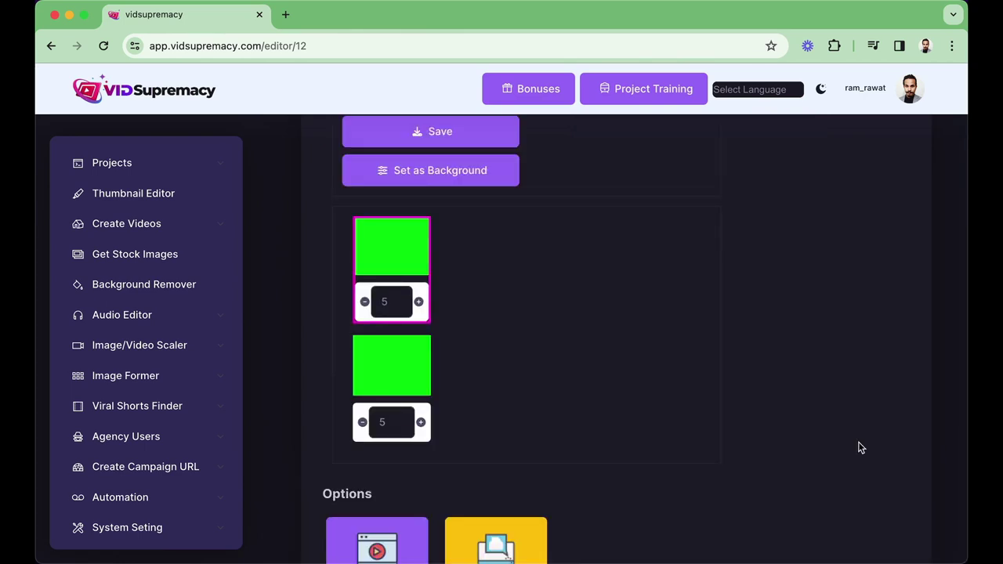
scroll(859, 447, "up", 3)
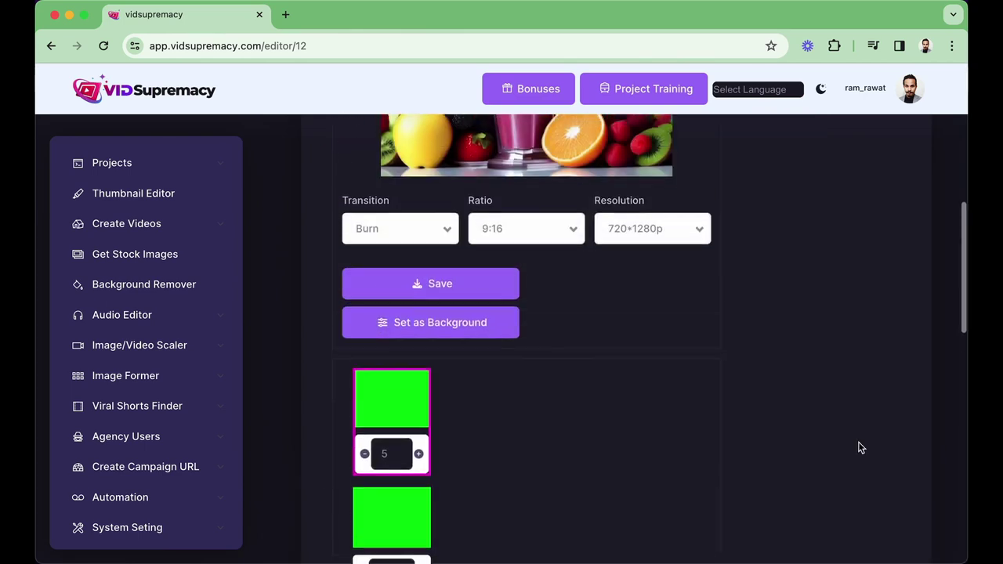
scroll(859, 447, "down", 1)
scroll(859, 448, "down", 3)
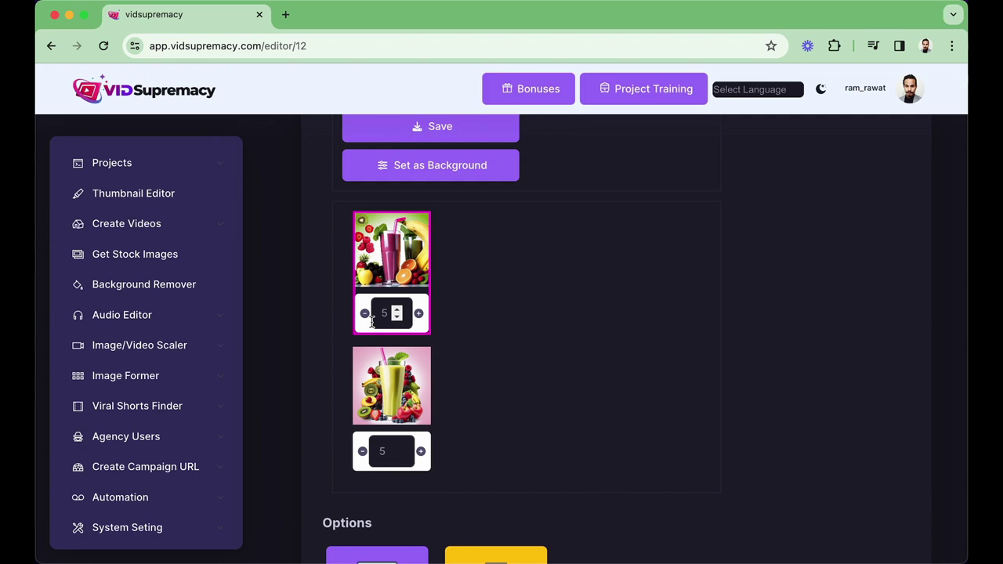
scroll(492, 307, "up", 1)
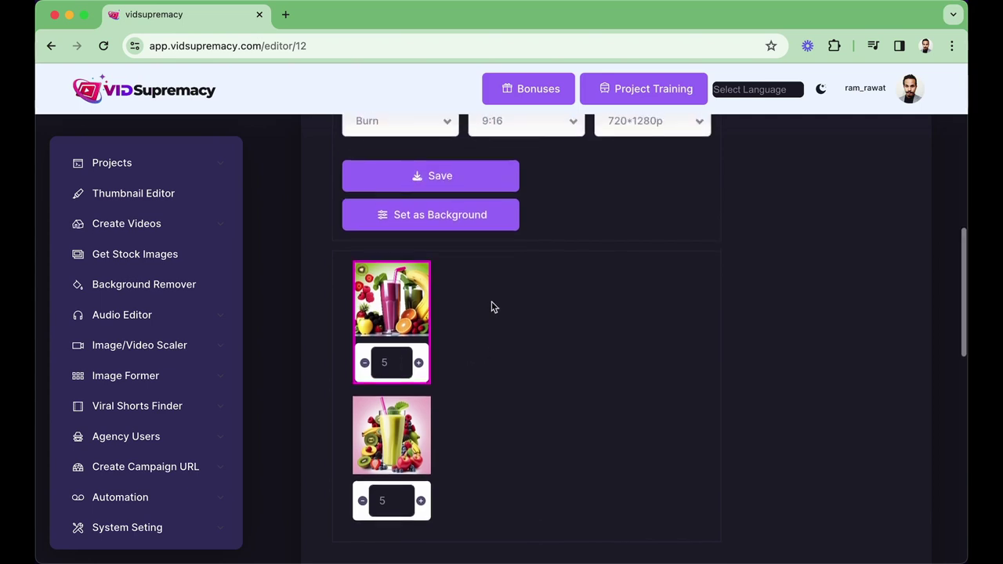
scroll(491, 307, "down", 2)
scroll(491, 307, "down", 3)
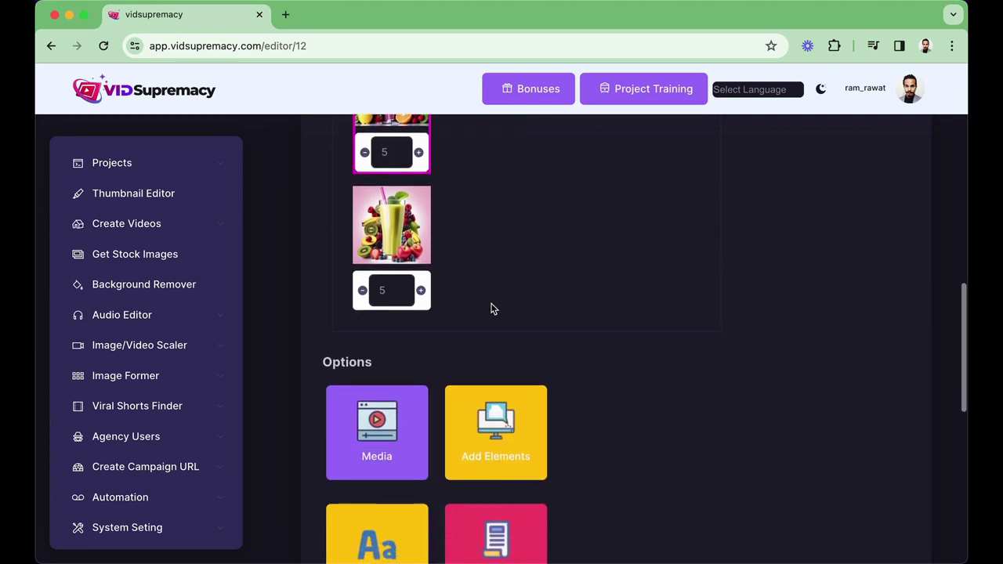
scroll(491, 307, "up", 3)
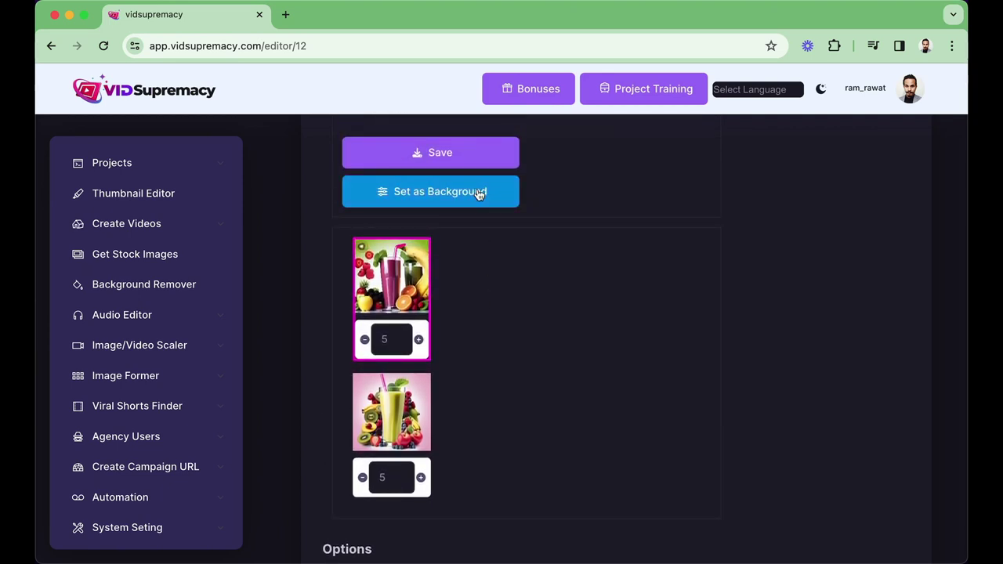
scroll(507, 364, "down", 1)
scroll(508, 364, "down", 2)
scroll(506, 363, "down", 1)
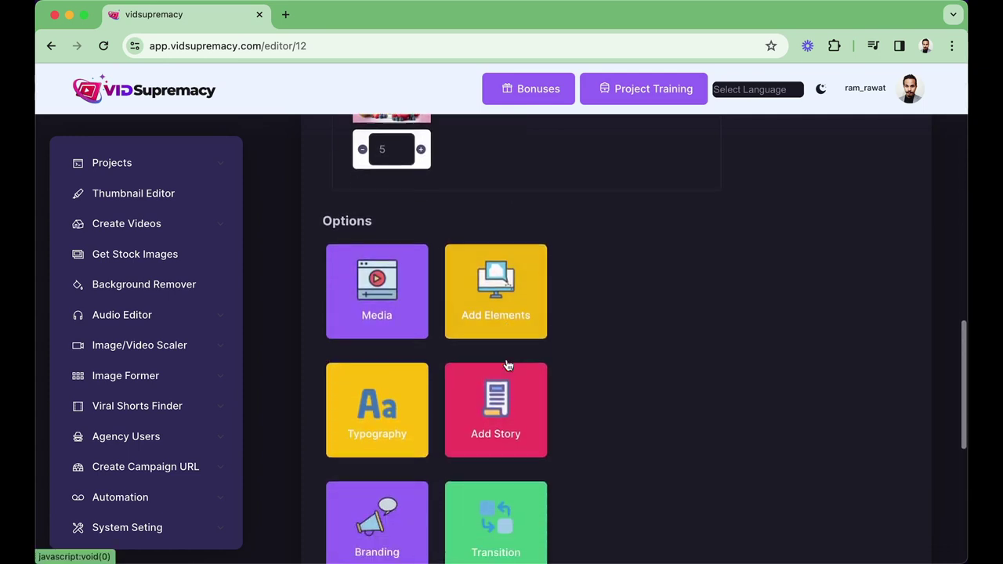
scroll(413, 274, "down", 1)
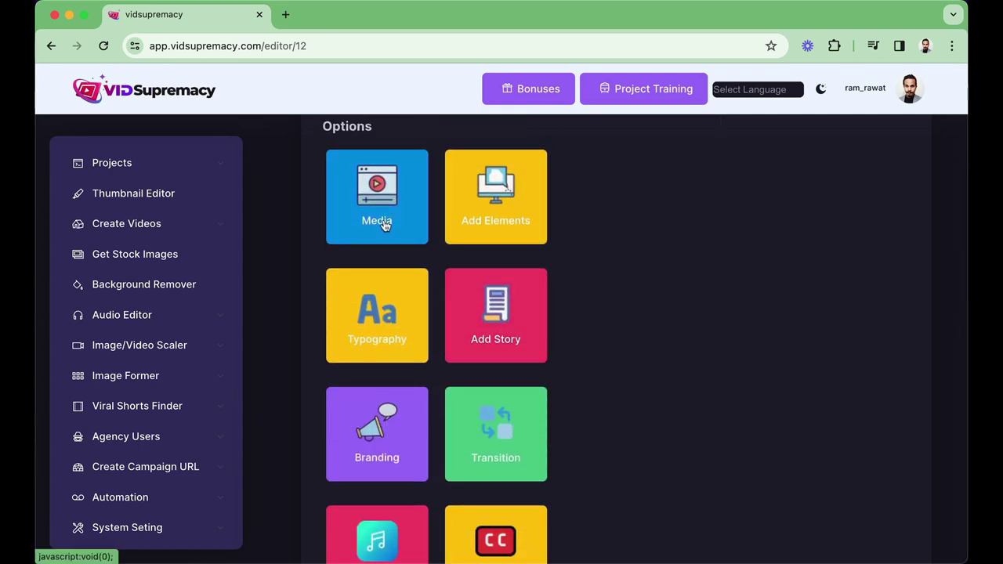
left_click(515, 214)
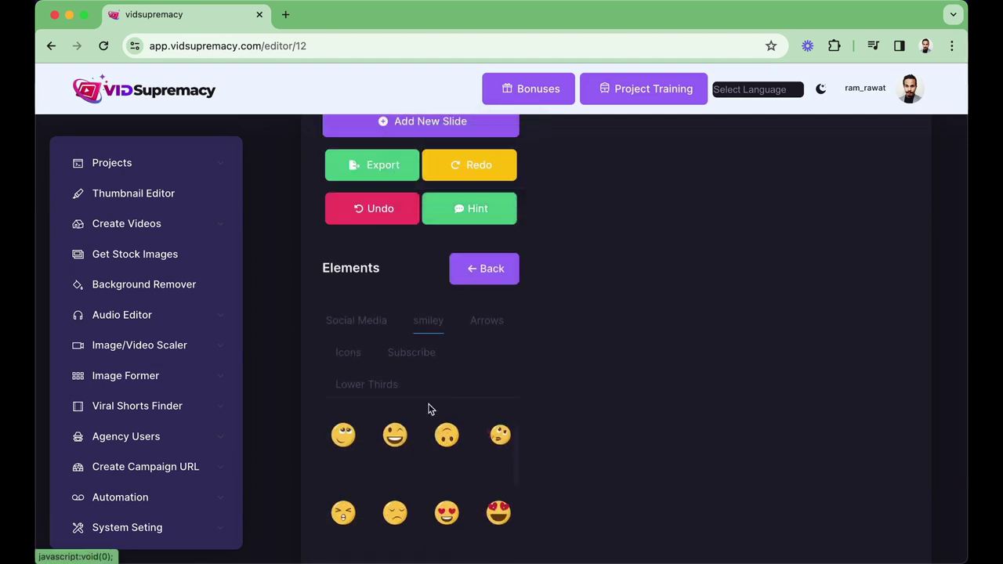
left_click(354, 322)
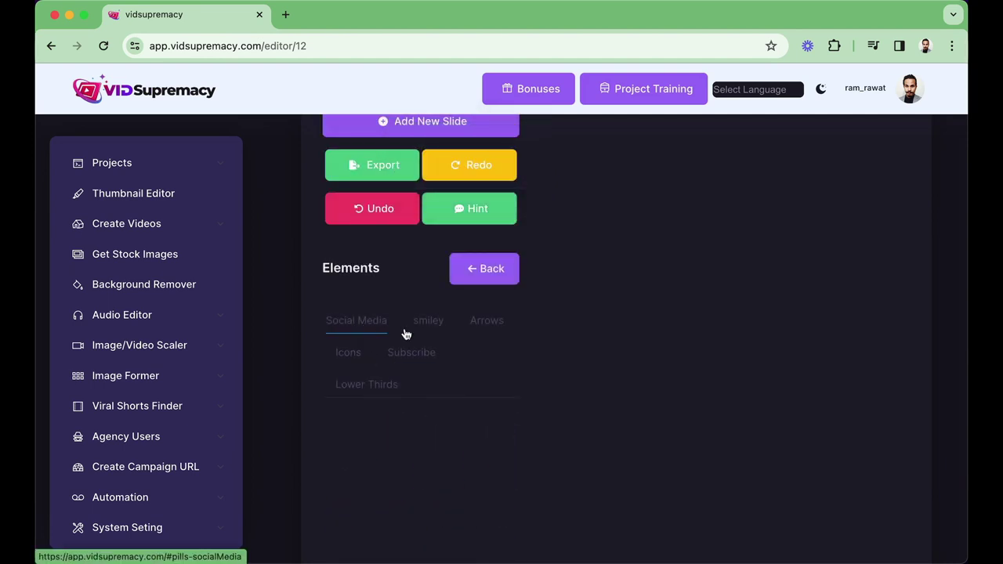
left_click(495, 324)
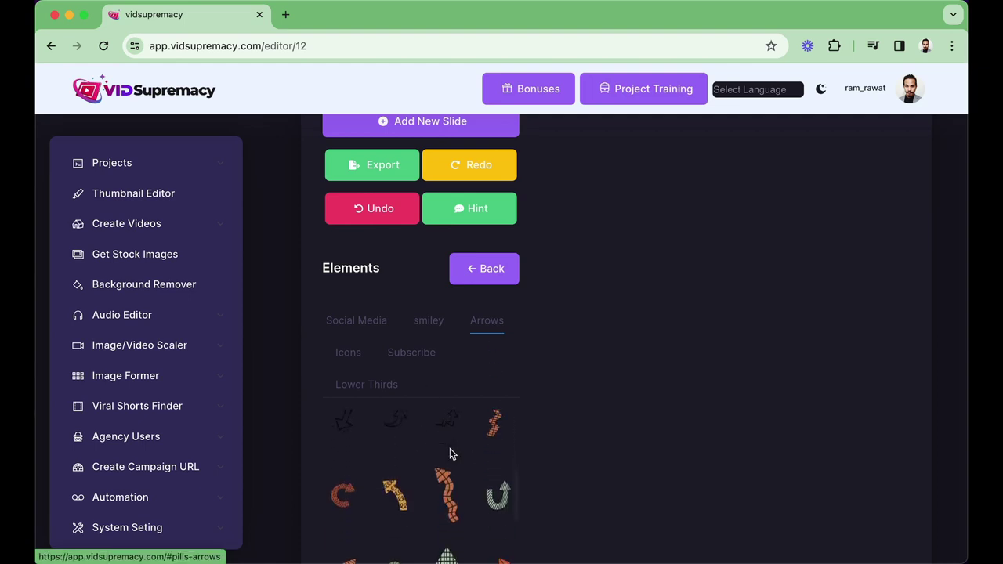
left_click(408, 359)
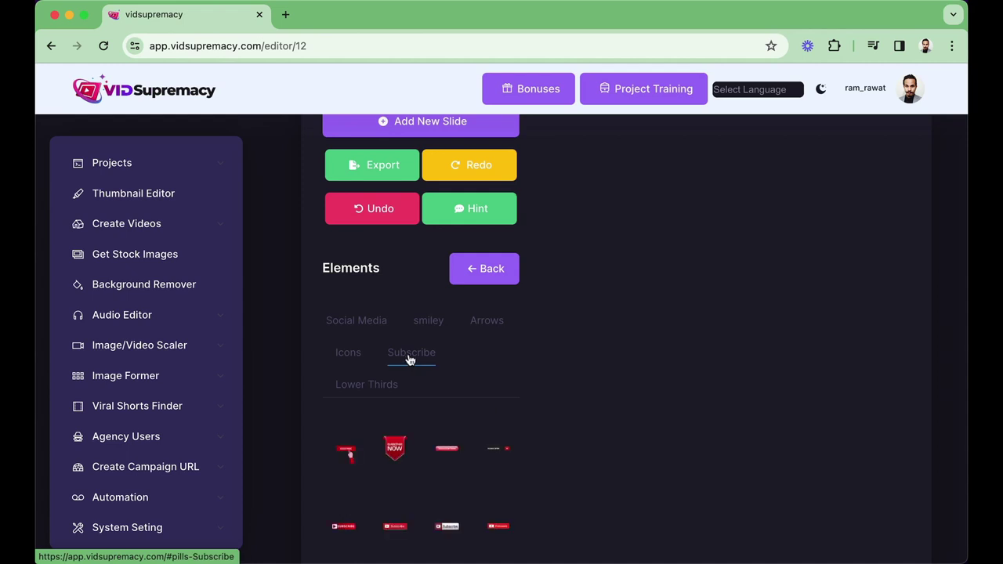
left_click(482, 271)
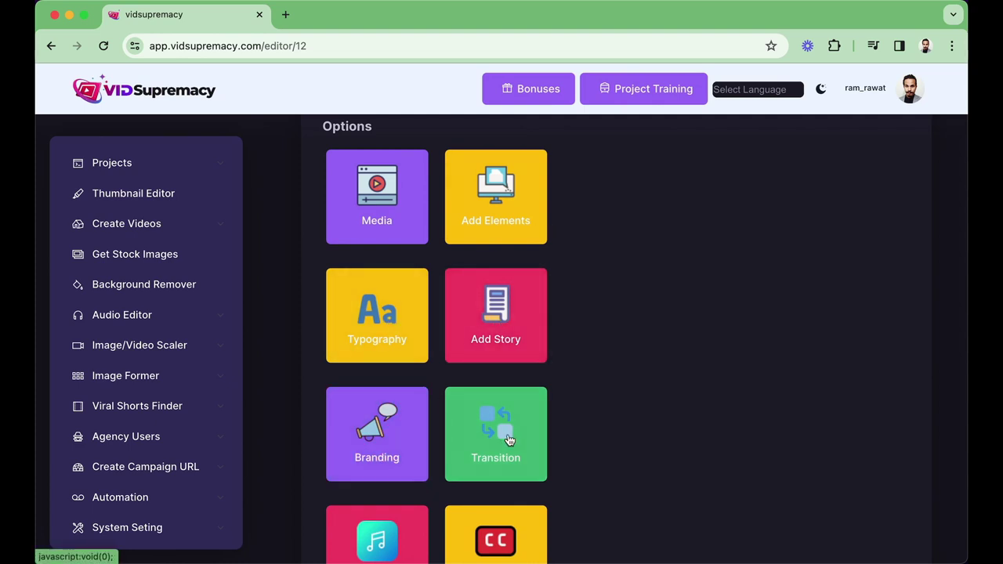
- Submit the edited smoothie diet video for rendering from the bottom of the editor
scroll(507, 440, "down", 1)
scroll(462, 431, "down", 2)
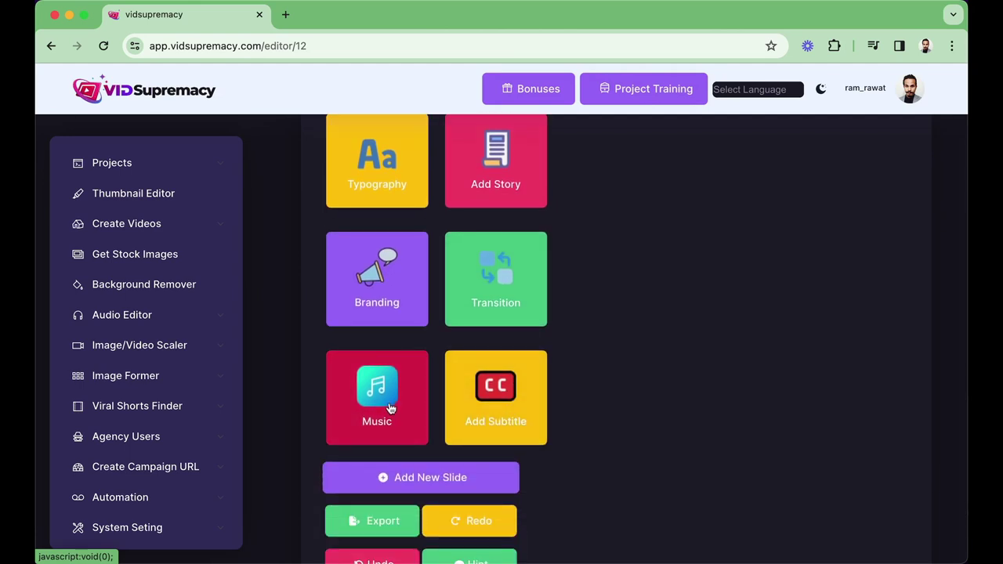
scroll(523, 392, "up", 2)
scroll(523, 392, "up", 3)
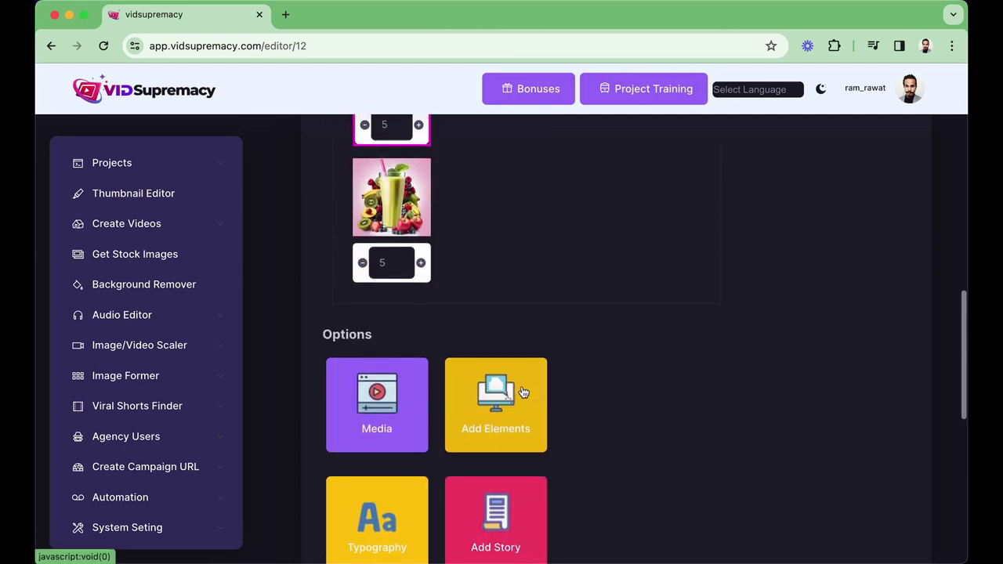
scroll(524, 392, "up", 2)
scroll(523, 392, "up", 1)
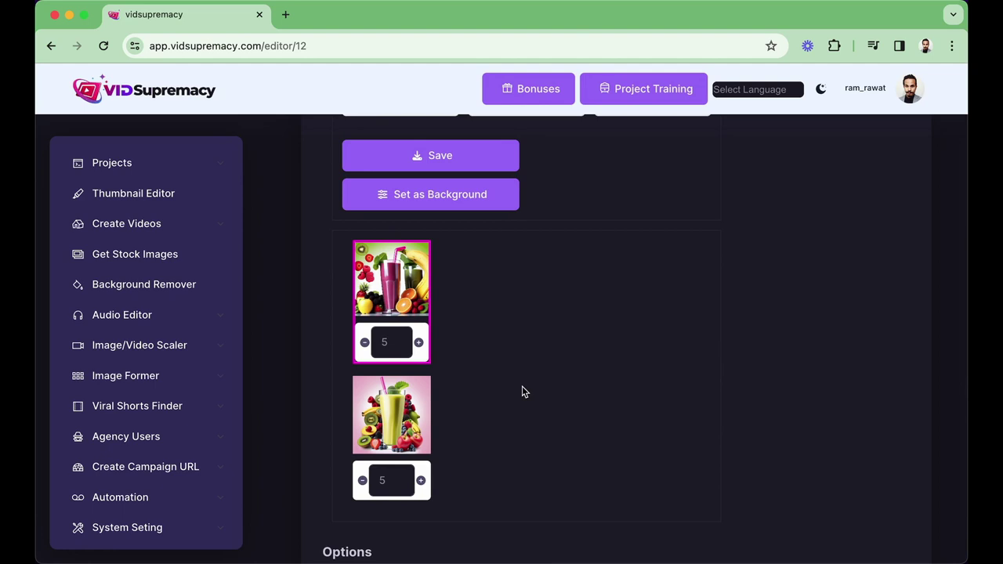
scroll(523, 392, "down", 1)
scroll(523, 392, "up", 3)
scroll(523, 392, "up", 1)
scroll(523, 392, "down", 2)
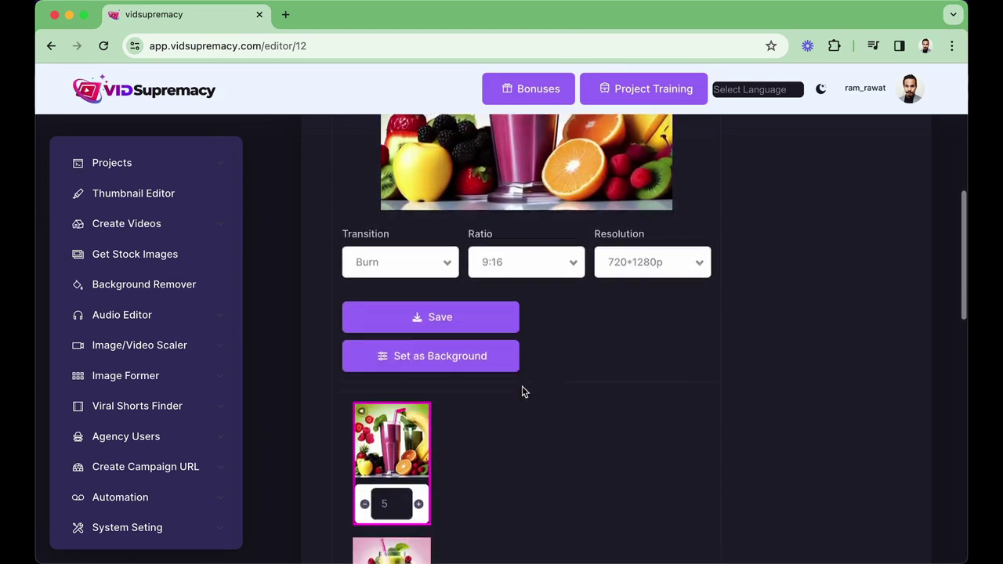
scroll(523, 392, "down", 3)
scroll(523, 392, "down", 6)
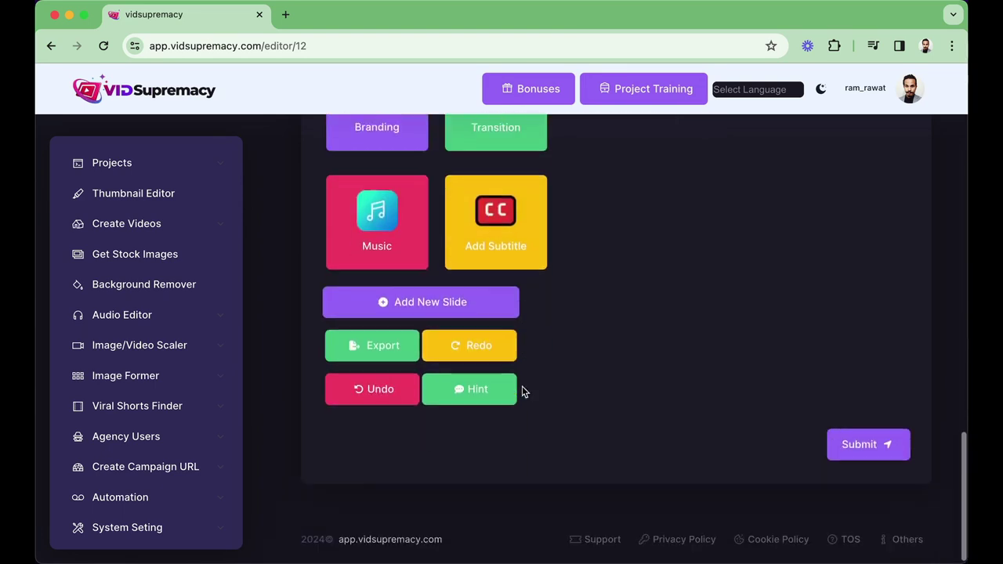
left_click(865, 440)
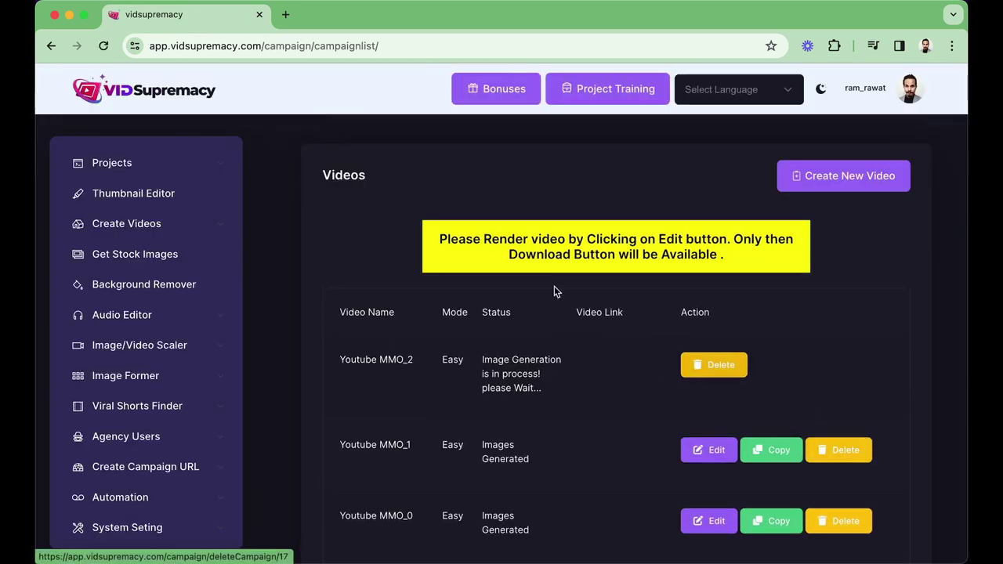
scroll(548, 286, "down", 3)
scroll(540, 280, "down", 3)
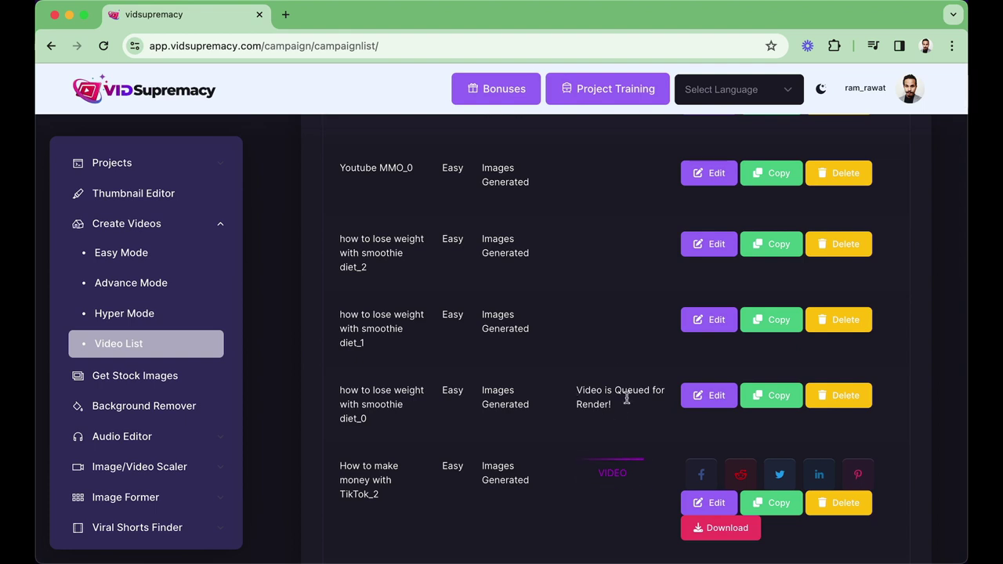
scroll(616, 411, "down", 1)
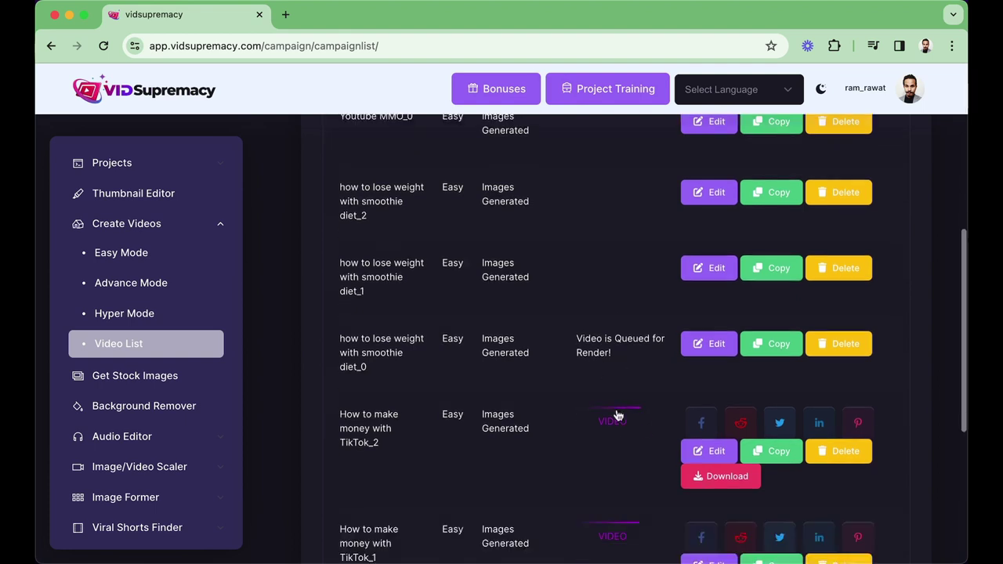
scroll(610, 423, "down", 2)
scroll(619, 469, "down", 2)
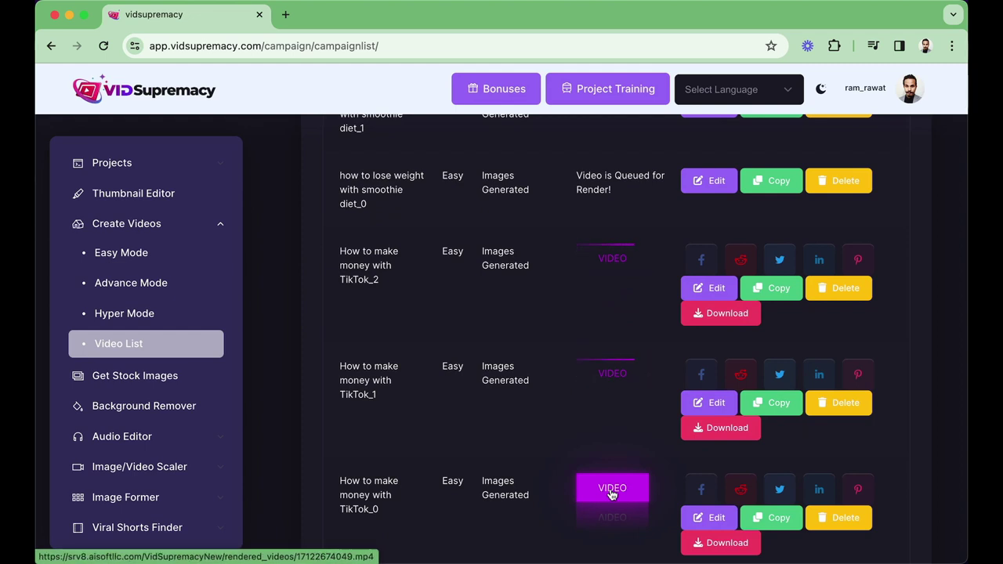
scroll(665, 443, "down", 1)
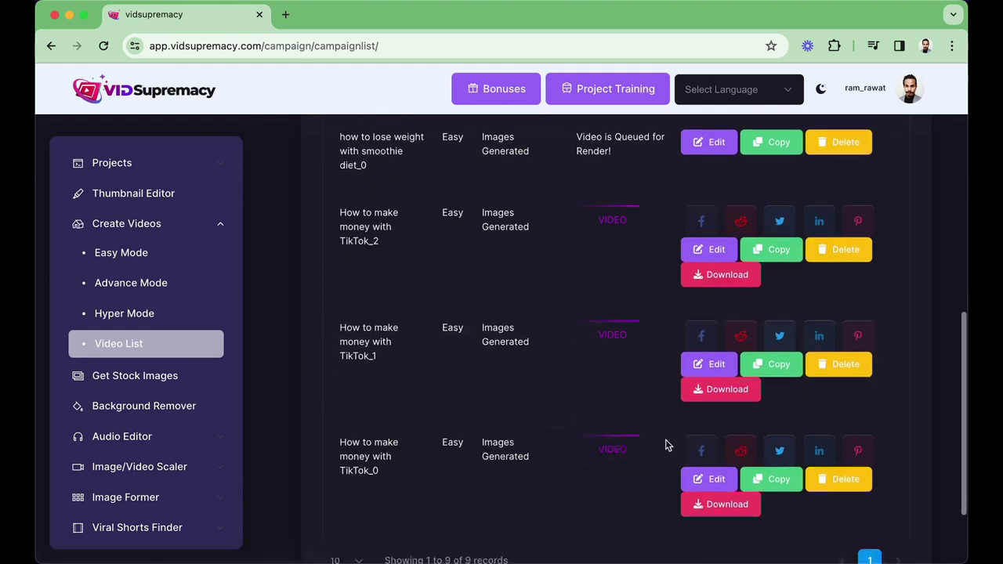
scroll(678, 464, "down", 1)
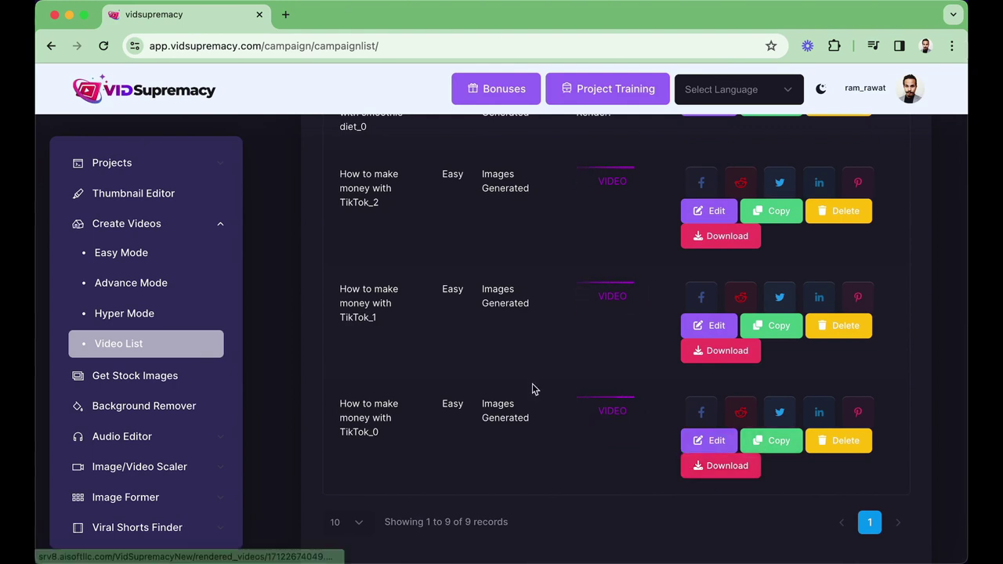
scroll(532, 390, "up", 5)
scroll(532, 384, "down", 1)
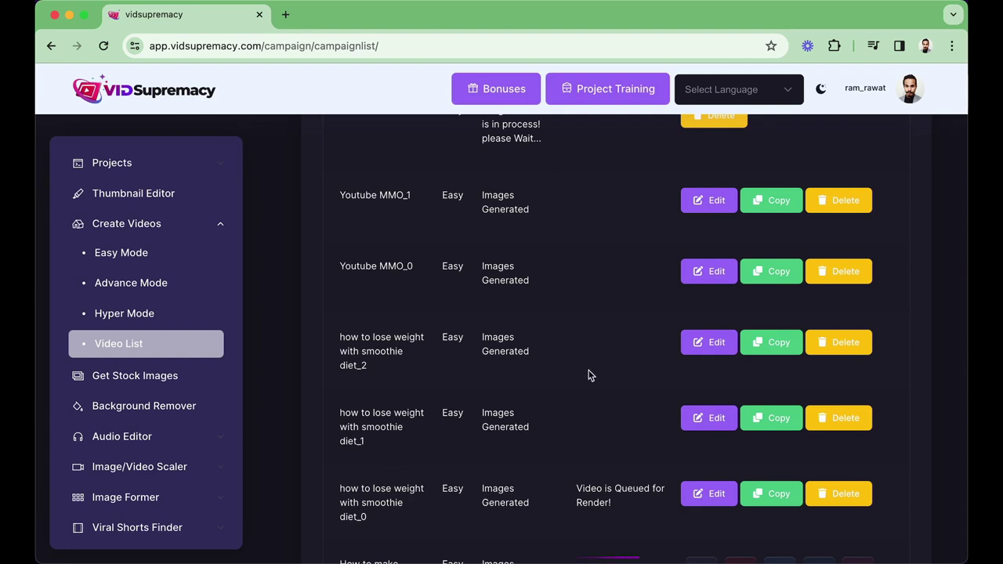
scroll(589, 374, "up", 2)
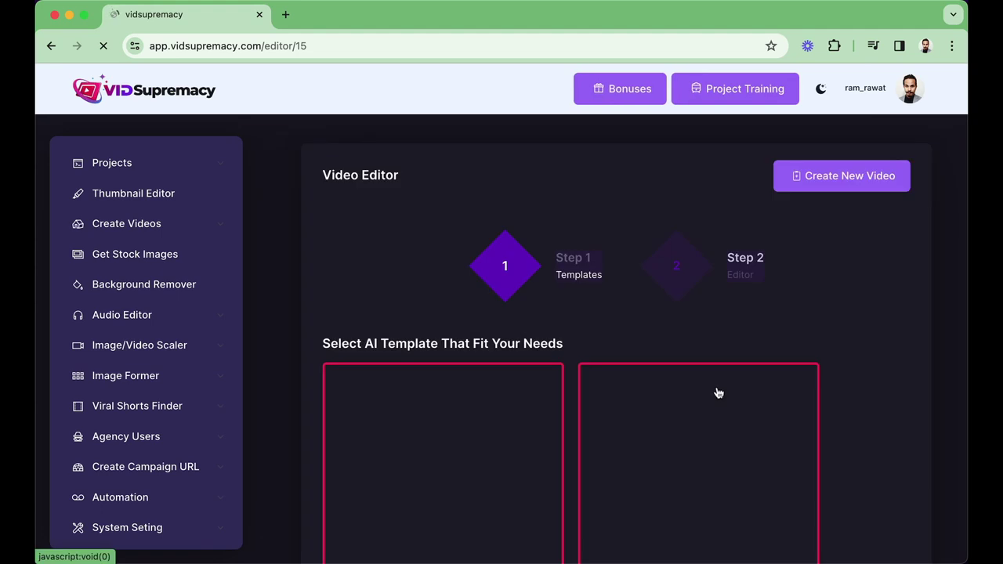
- Pick the second AI template, the laptop with cash on the desk, for Youtube MMO_0
scroll(864, 284, "down", 2)
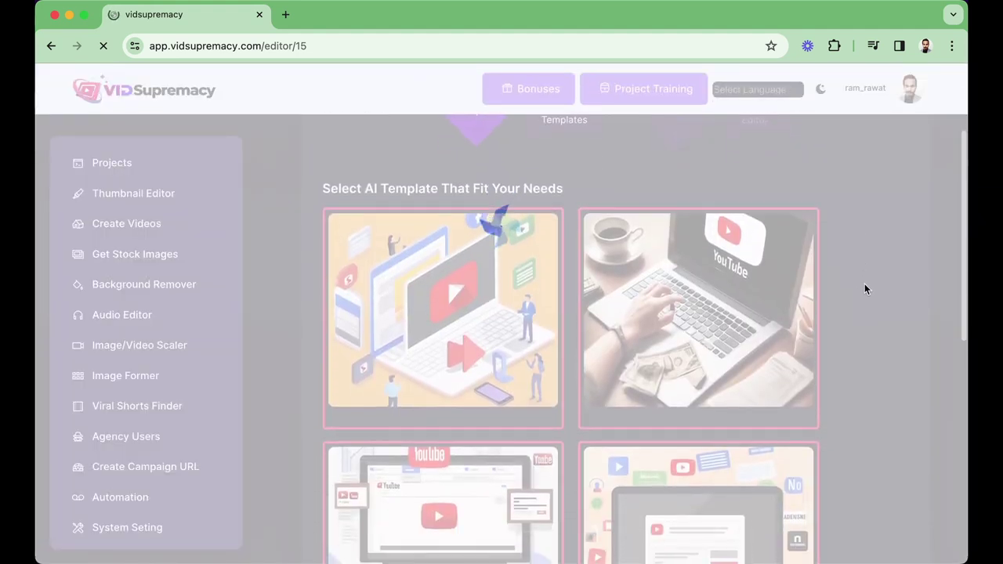
scroll(864, 289, "down", 2)
scroll(866, 289, "down", 1)
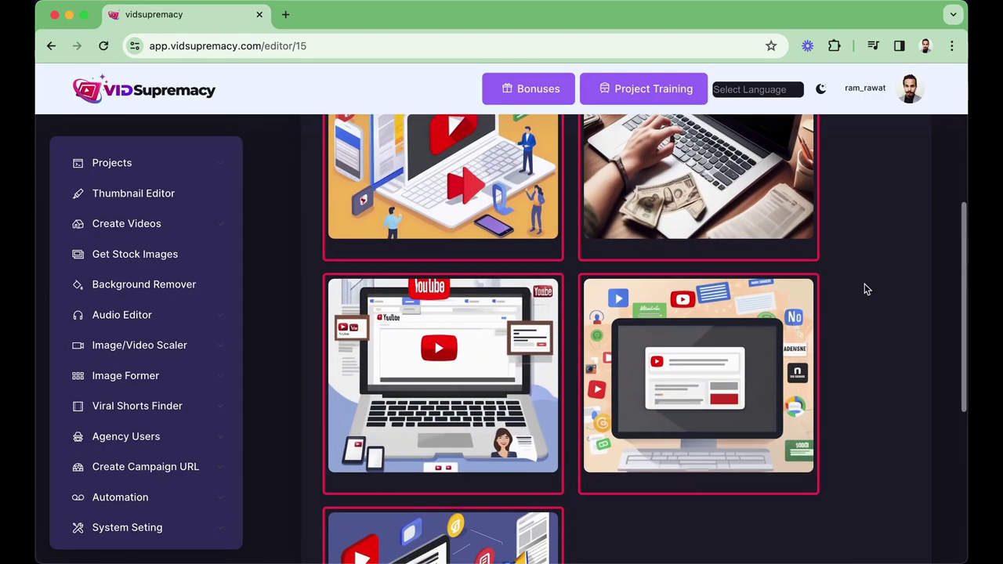
scroll(865, 289, "down", 2)
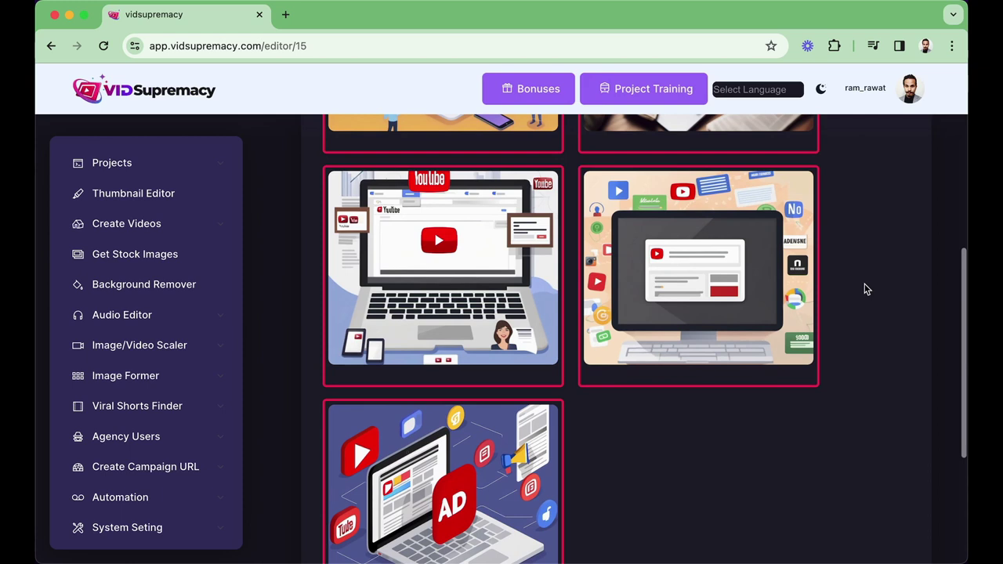
scroll(866, 289, "down", 1)
scroll(865, 289, "down", 2)
scroll(865, 289, "up", 3)
scroll(865, 289, "up", 2)
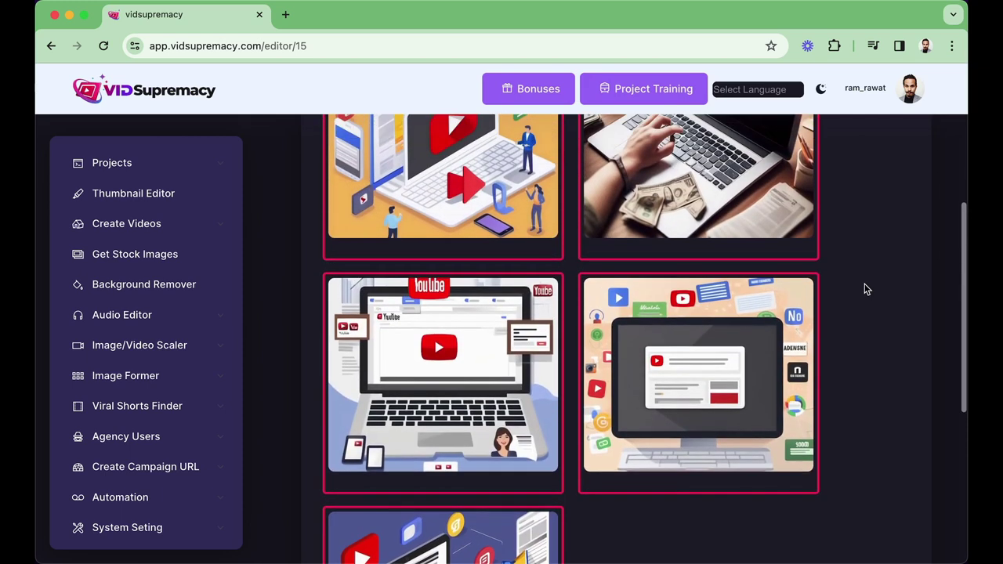
scroll(865, 289, "up", 3)
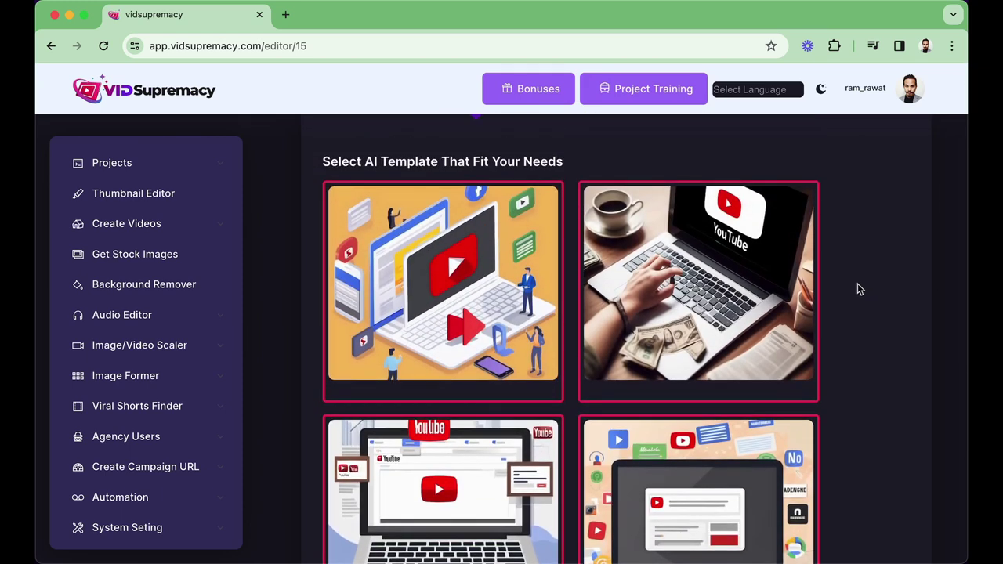
left_click(713, 279)
scroll(510, 325, "down", 4)
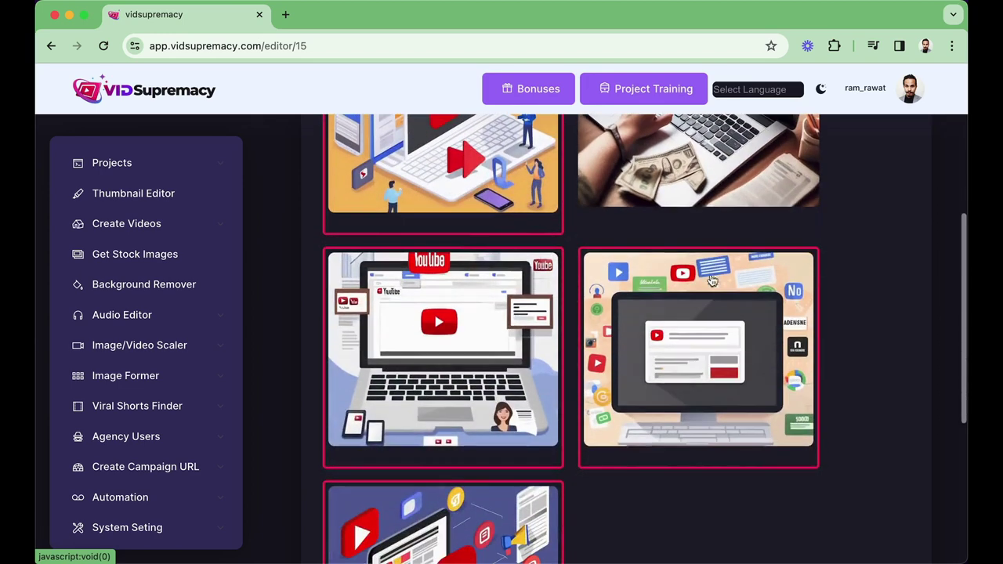
scroll(517, 319, "down", 4)
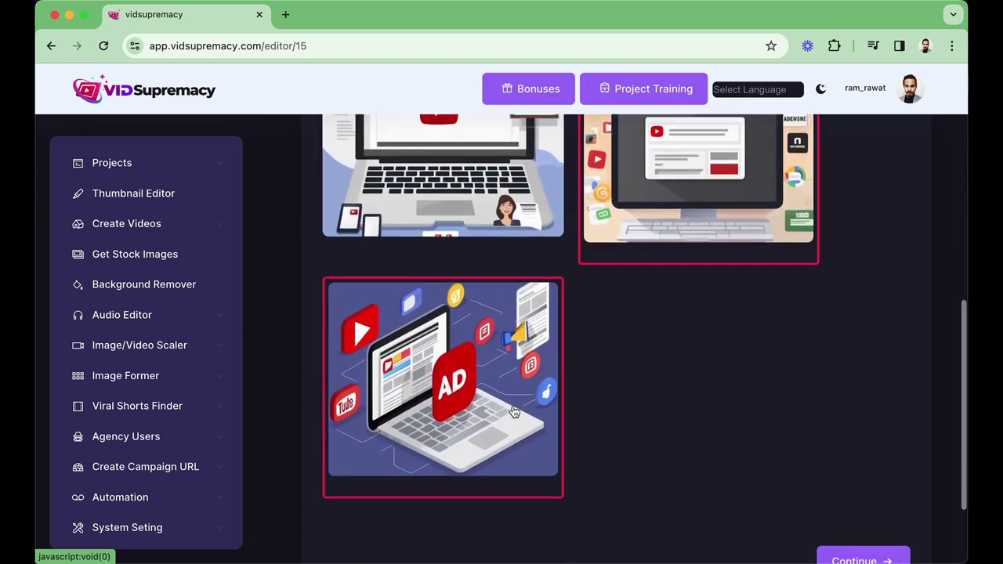
scroll(515, 352, "up", 5)
scroll(514, 408, "up", 3)
scroll(514, 412, "down", 2)
scroll(514, 412, "down", 3)
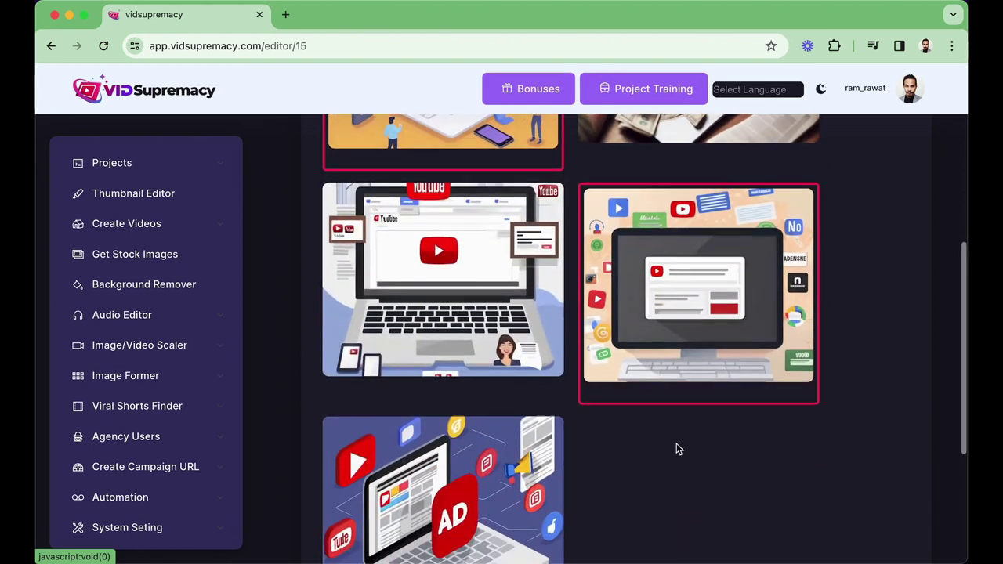
scroll(676, 445, "down", 5)
- Continue past the slides and Options to submit Youtube MMO_0 so it shows queued for render
left_click(872, 485)
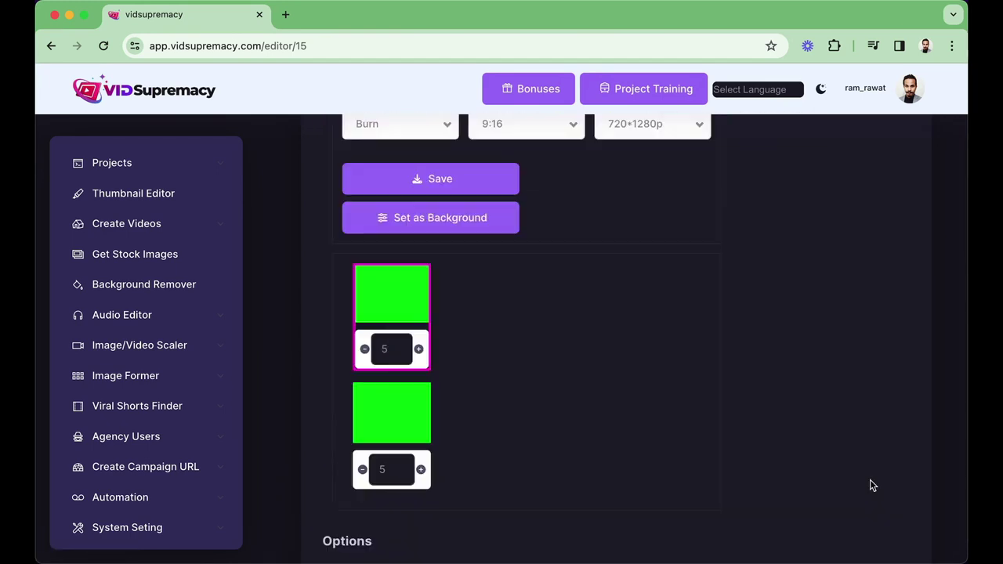
scroll(772, 409, "down", 1)
scroll(771, 409, "down", 2)
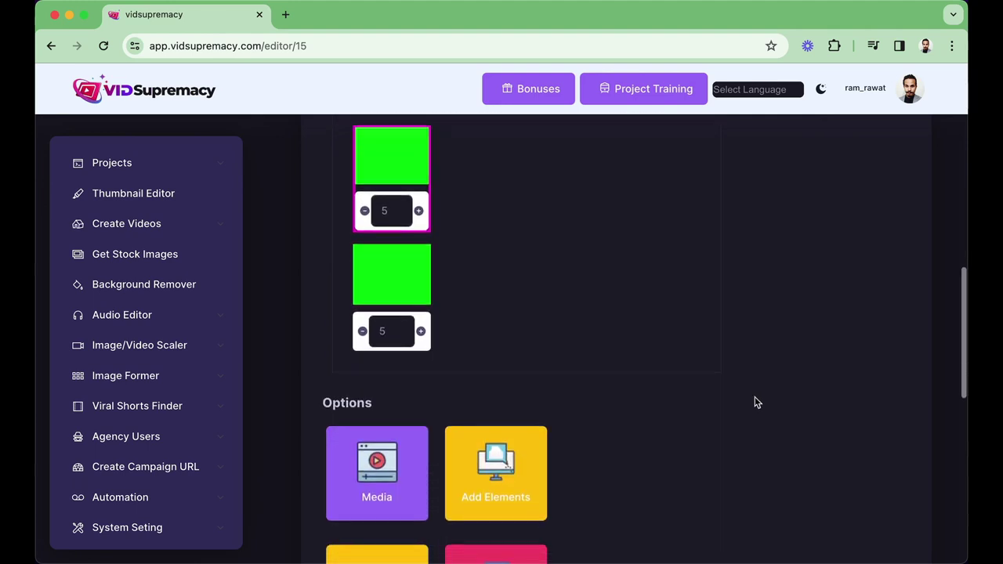
scroll(553, 293, "up", 4)
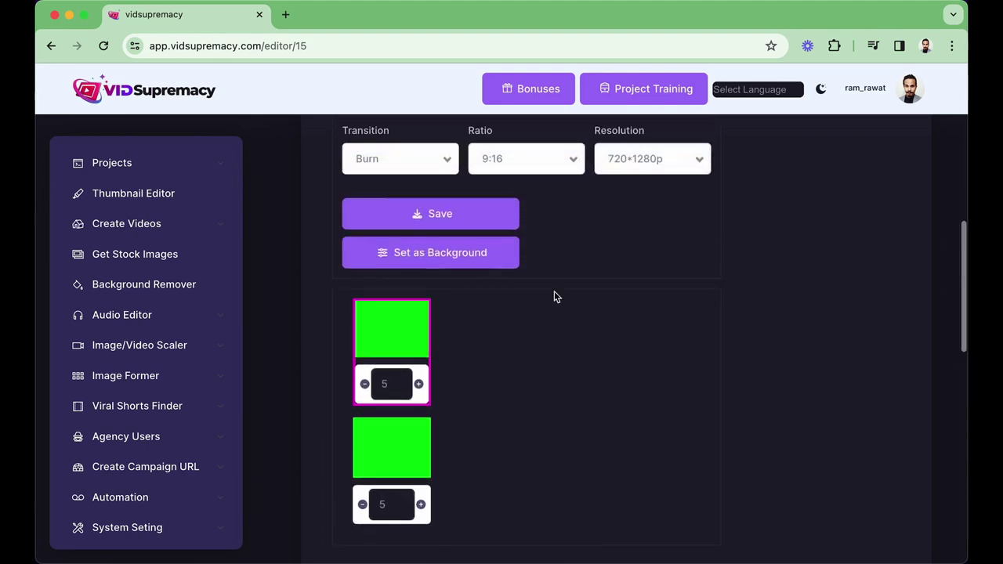
scroll(554, 294, "up", 3)
scroll(553, 296, "down", 8)
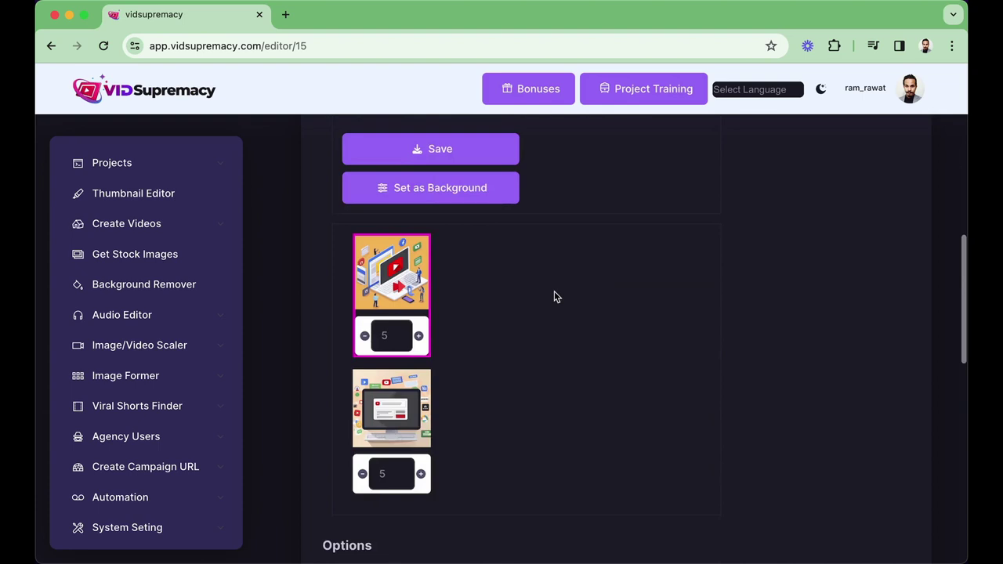
scroll(554, 296, "down", 2)
scroll(553, 296, "down", 5)
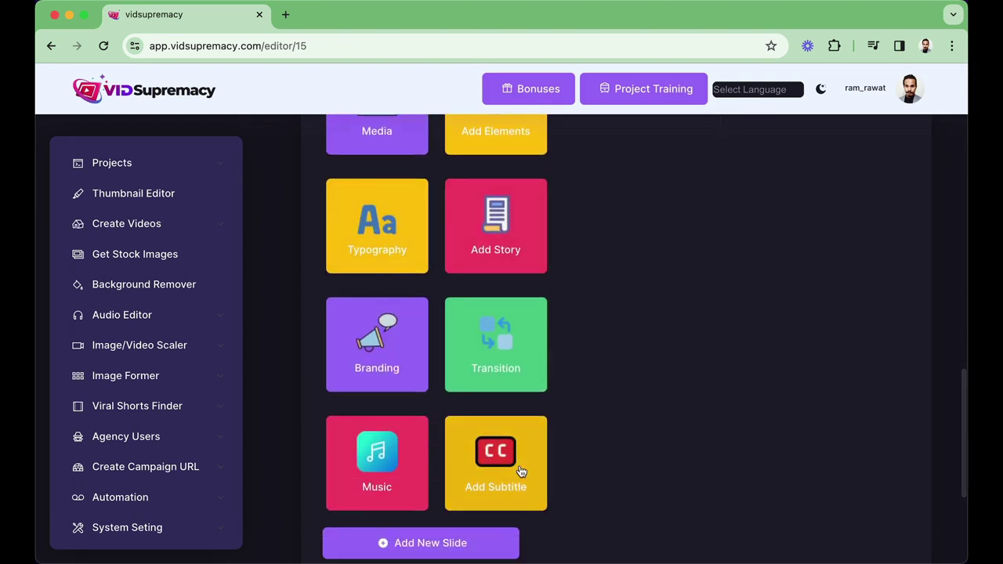
scroll(520, 472, "down", 2)
scroll(519, 470, "down", 2)
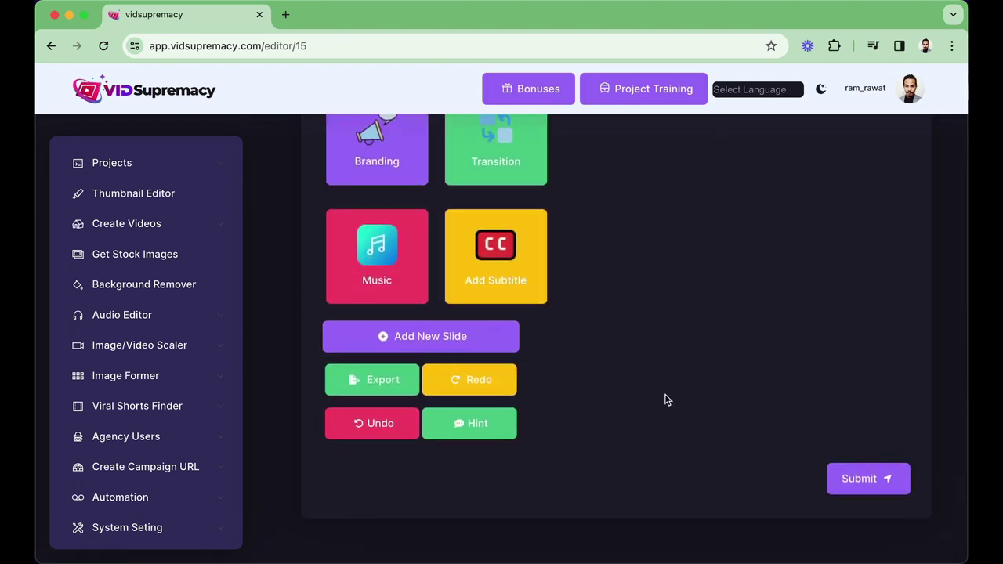
left_click(863, 481)
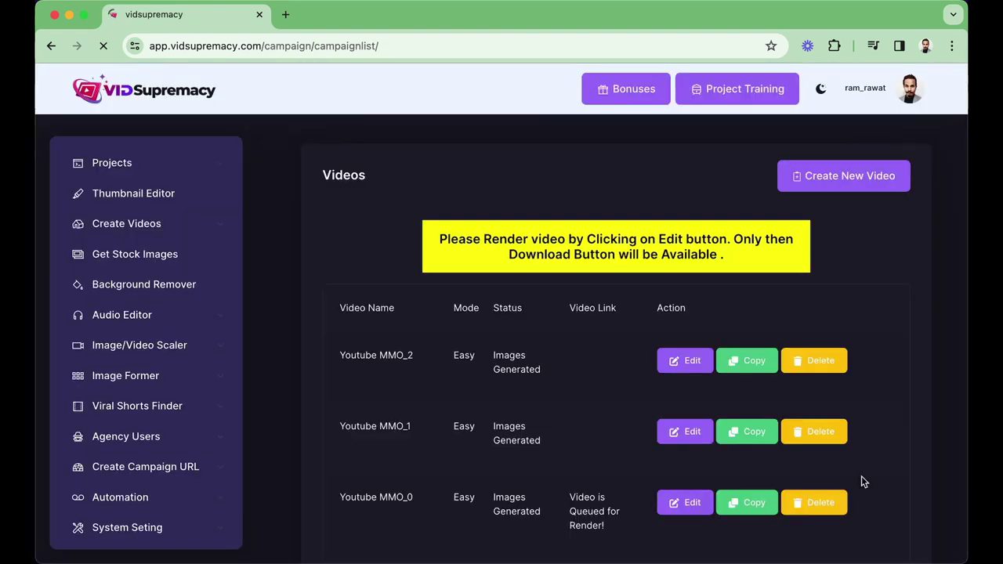
scroll(874, 361, "down", 5)
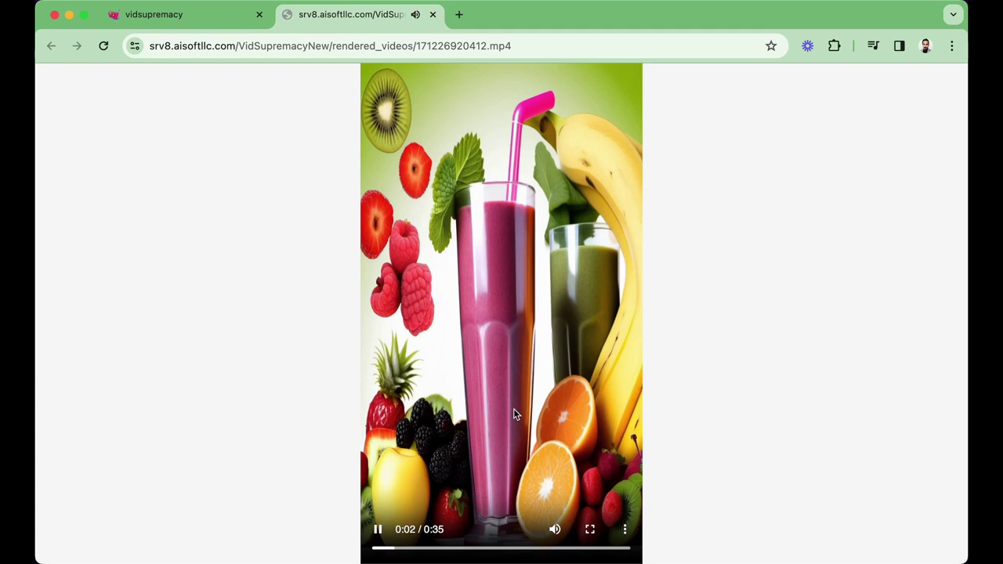
- Seek the smoothie diet_0 preview to 0:15 and 0:20, then return to the VidSupremacy video list
left_click(485, 550)
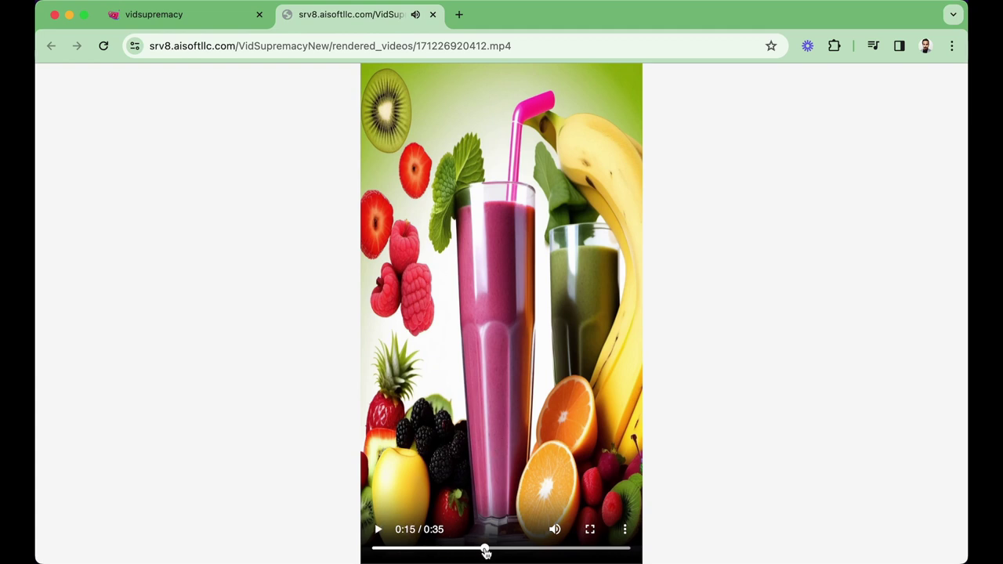
left_click(520, 550)
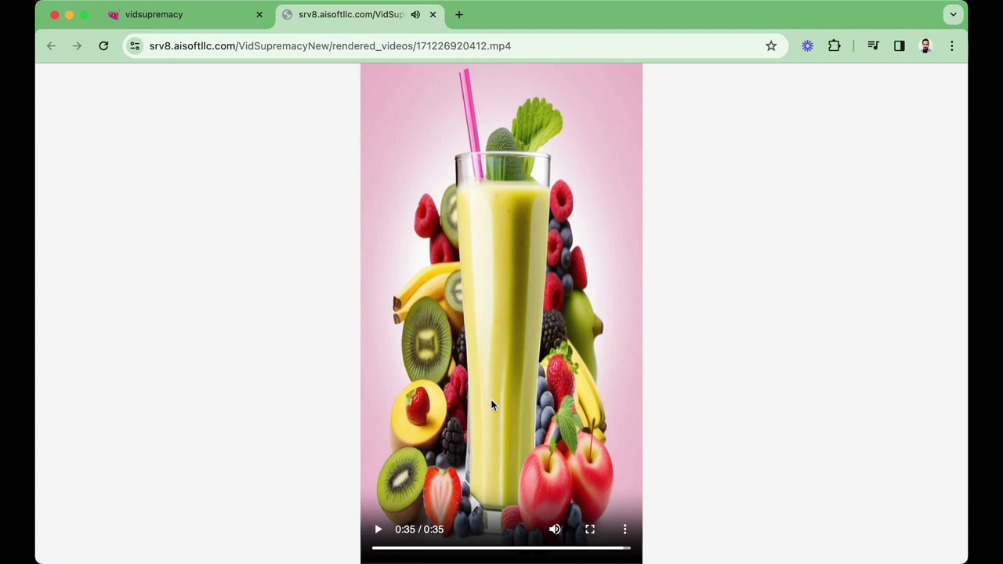
left_click(237, 15)
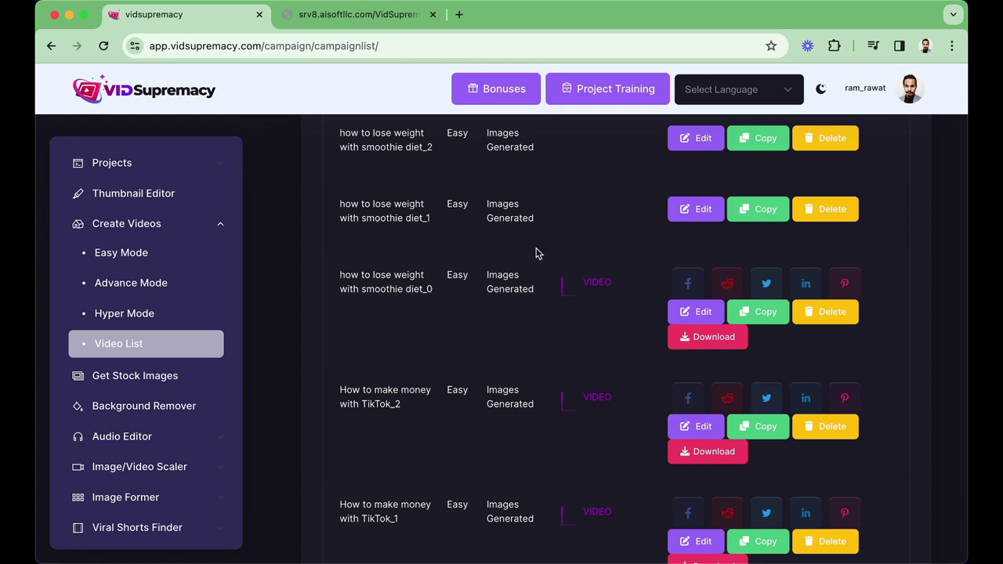
scroll(537, 250, "up", 3)
scroll(538, 250, "up", 1)
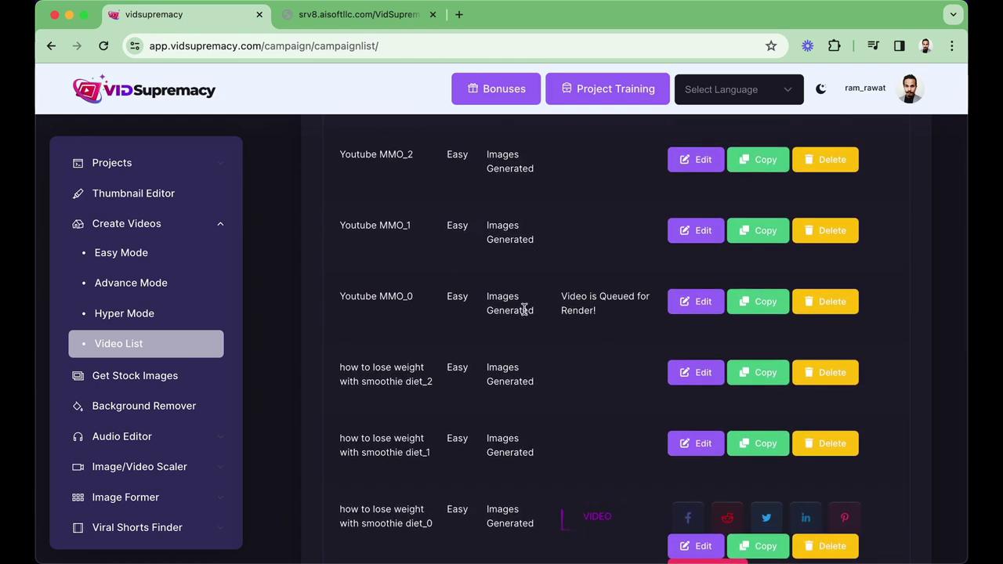
scroll(524, 308, "down", 3)
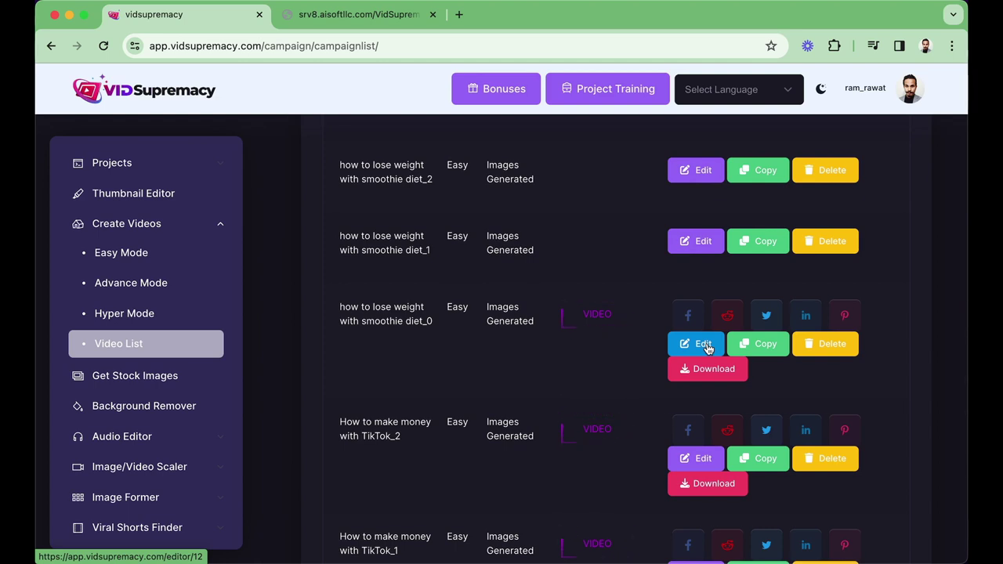
scroll(593, 256, "down", 3)
scroll(593, 256, "down", 2)
scroll(593, 256, "down", 1)
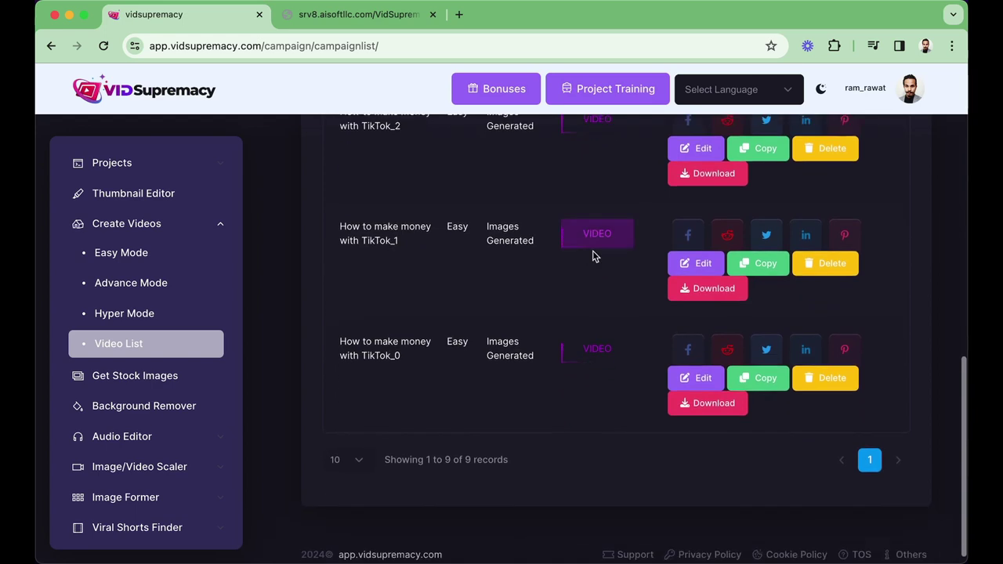
scroll(593, 256, "up", 1)
scroll(593, 256, "up", 2)
scroll(593, 256, "up", 3)
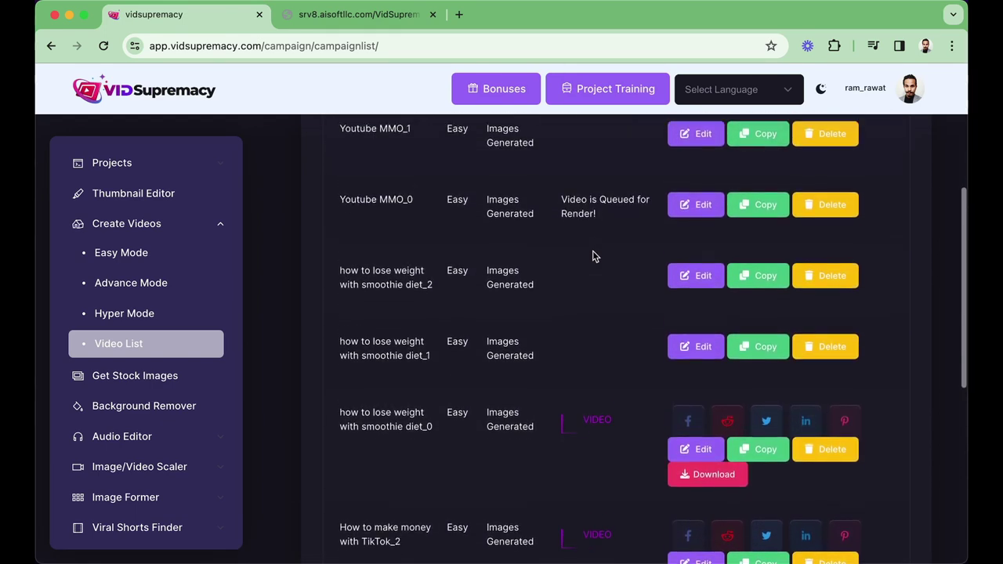
scroll(593, 257, "up", 1)
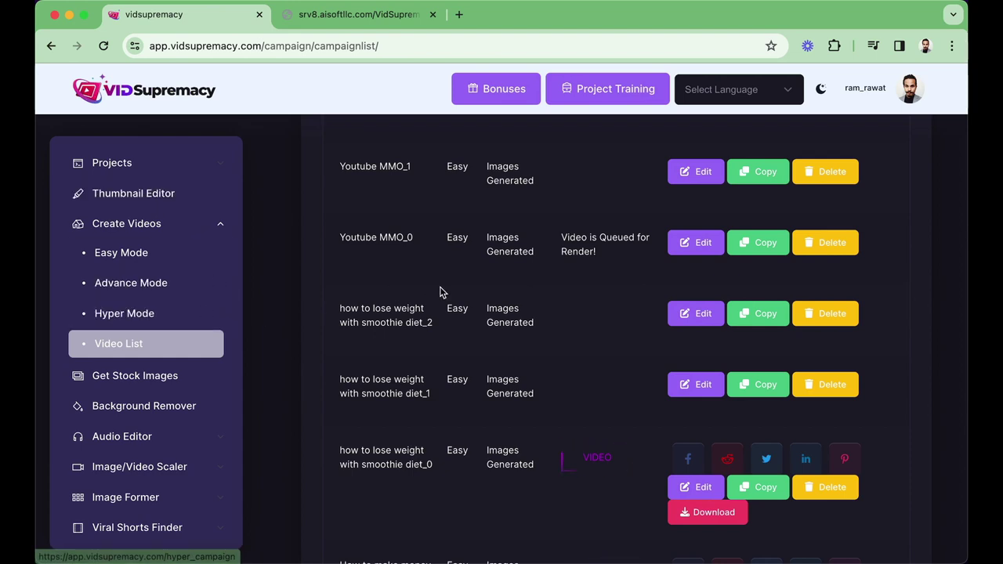
scroll(439, 291, "up", 3)
scroll(440, 292, "up", 1)
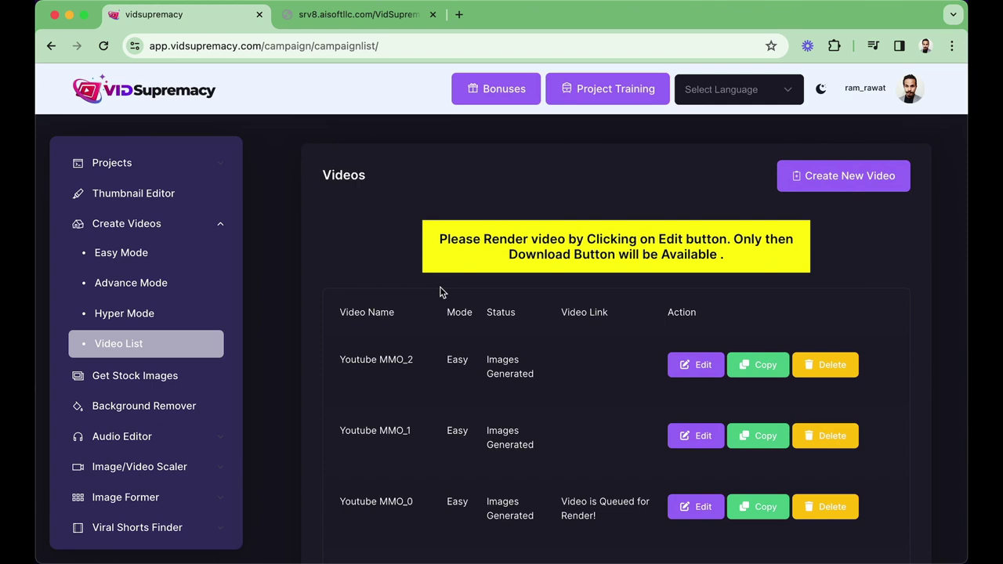
scroll(440, 291, "down", 2)
scroll(440, 292, "down", 1)
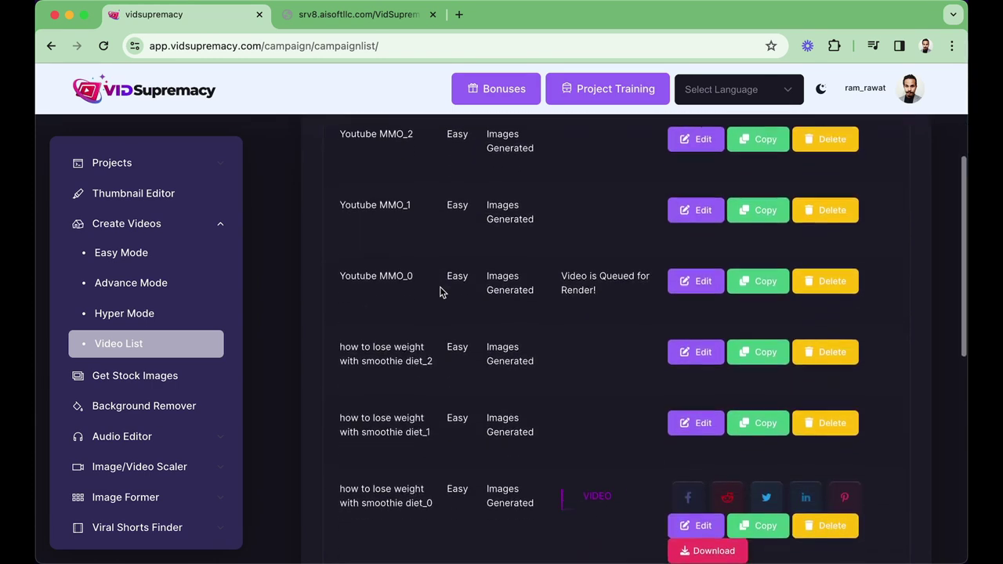